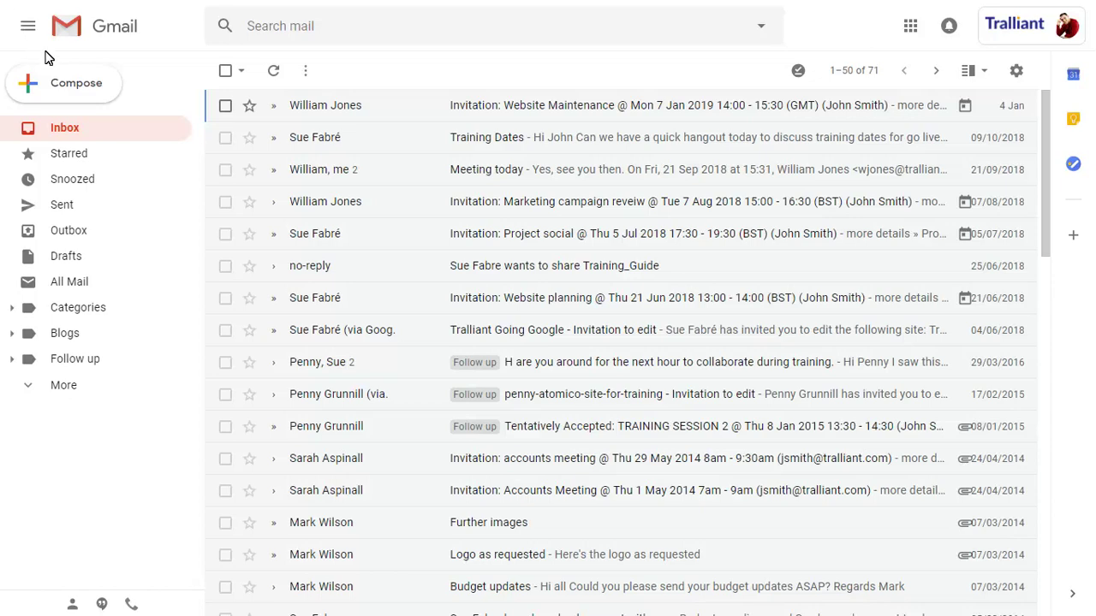
Step: Open a new email to check the signature it carries, and close the draft
left_click(77, 88)
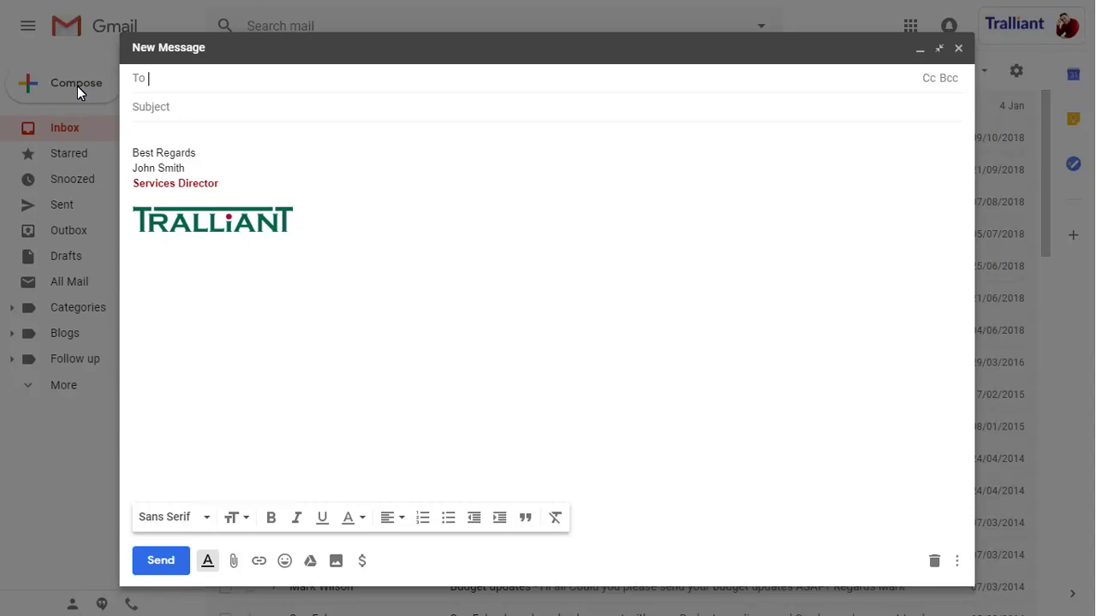
left_click(958, 49)
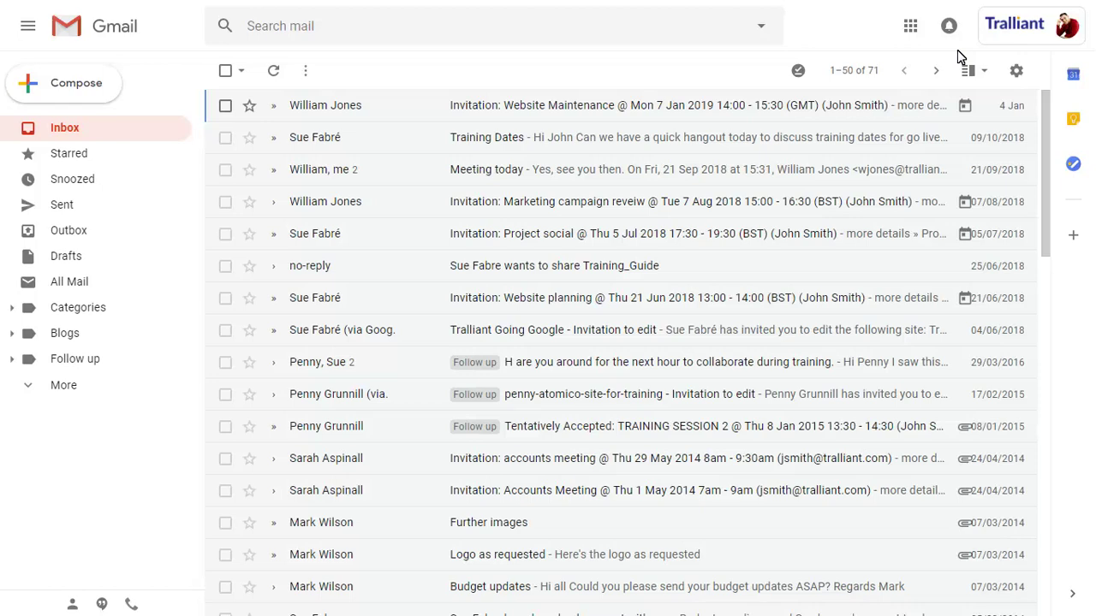
Step: Switch from Gmail to the Signatures for G Suite app
left_click(911, 27)
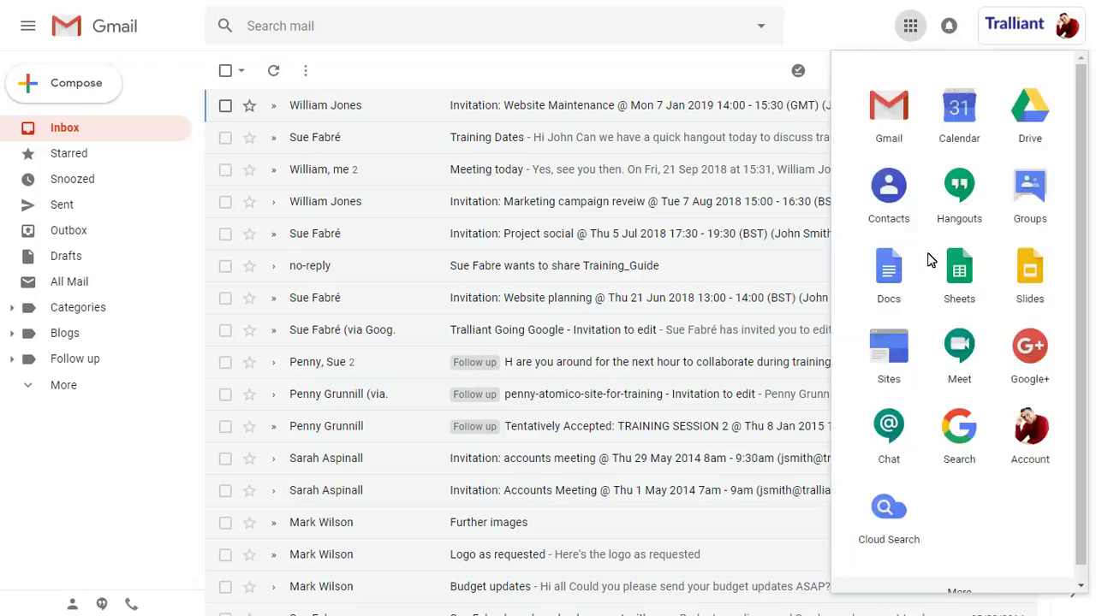
left_click(958, 593)
left_click(889, 546)
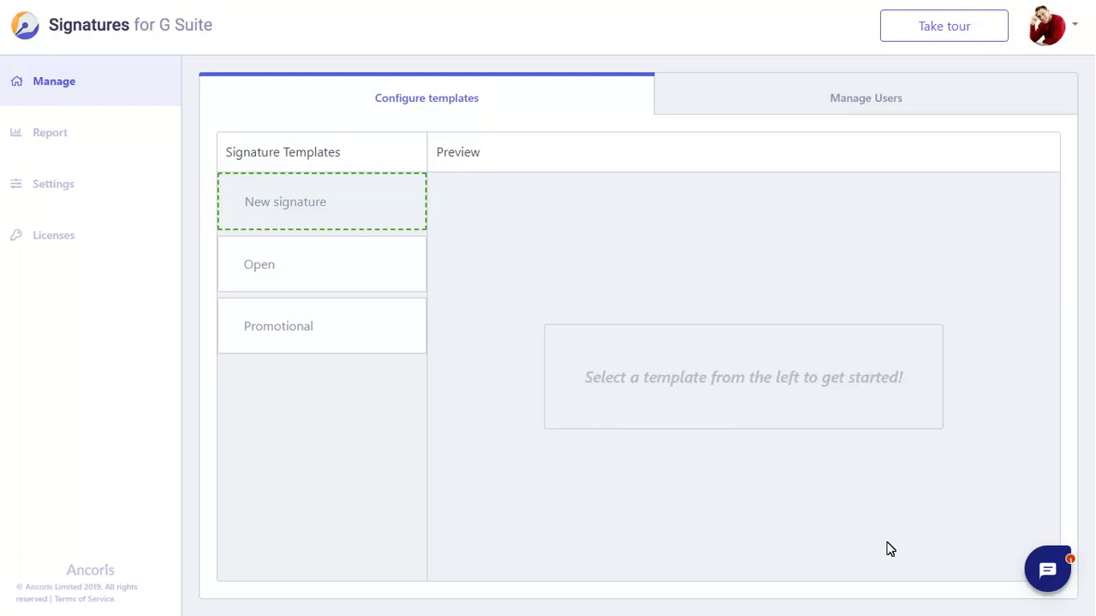
Step: Start a new signature template and insert a one-row, two-column table with a narrow first column
left_click(324, 214)
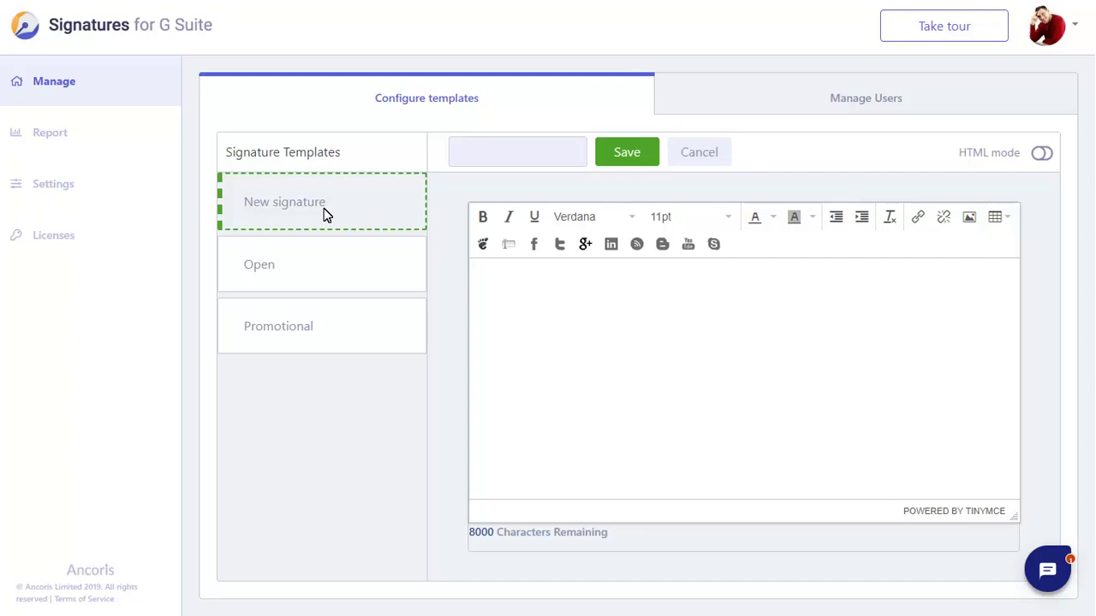
left_click(997, 219)
mouse_move(993, 250)
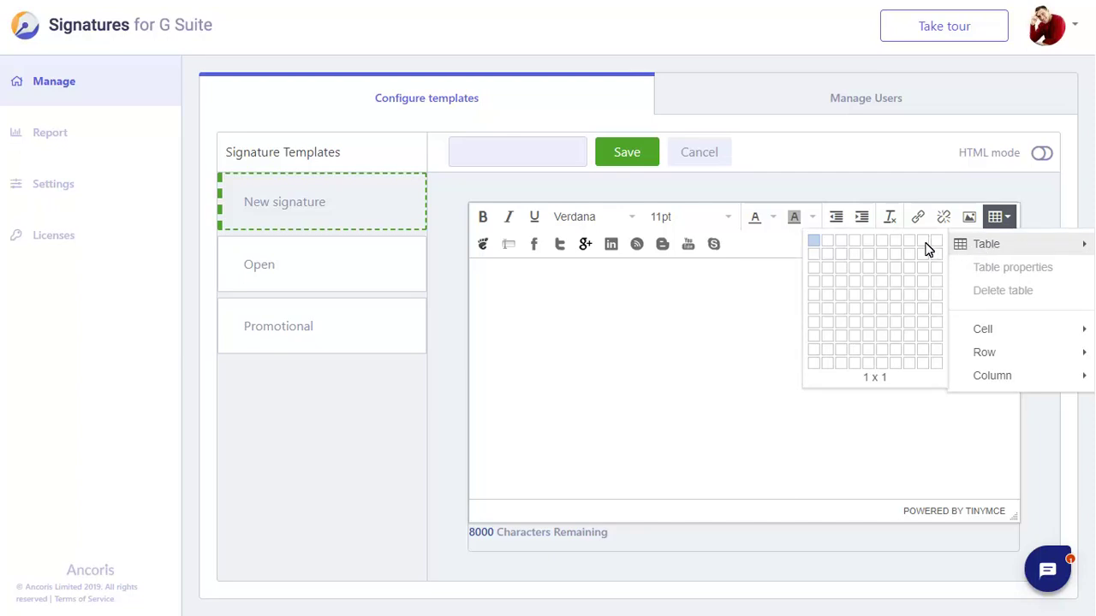
left_click(828, 244)
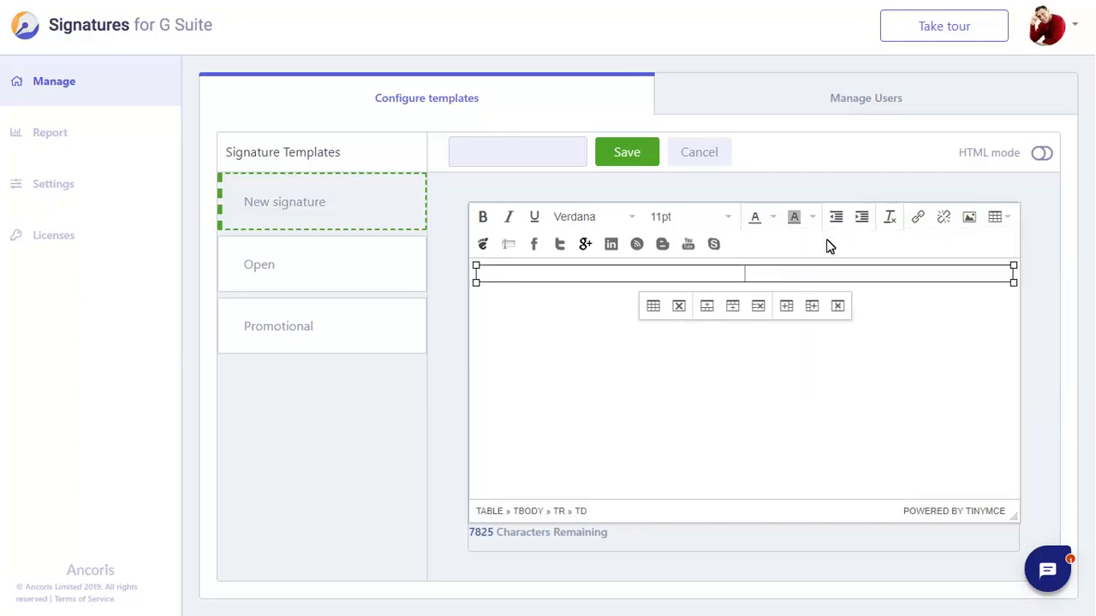
left_click(745, 281)
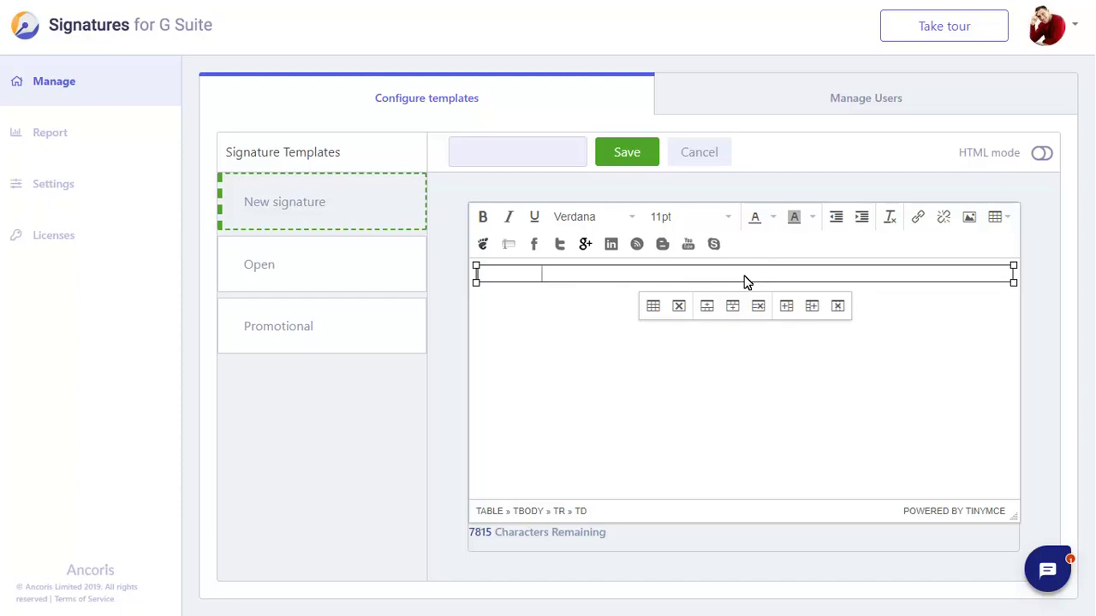
left_click(970, 221)
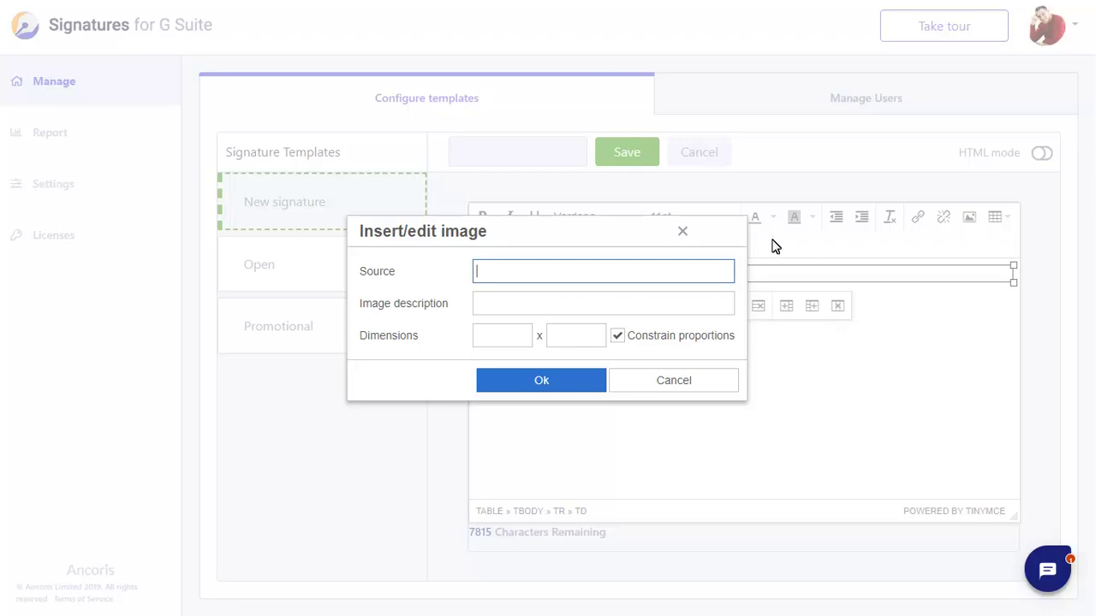
type("https://cdn.pixabay.com/photo/2014/04/03/09/58/email-305401_960_720.png")
left_click(480, 335)
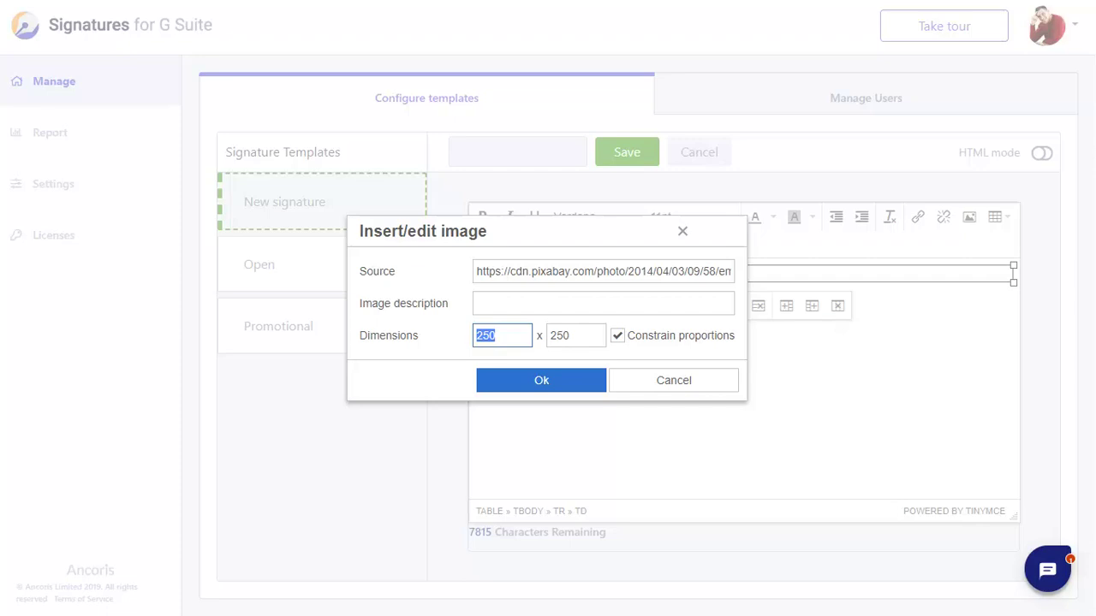
type("80")
key("Tab")
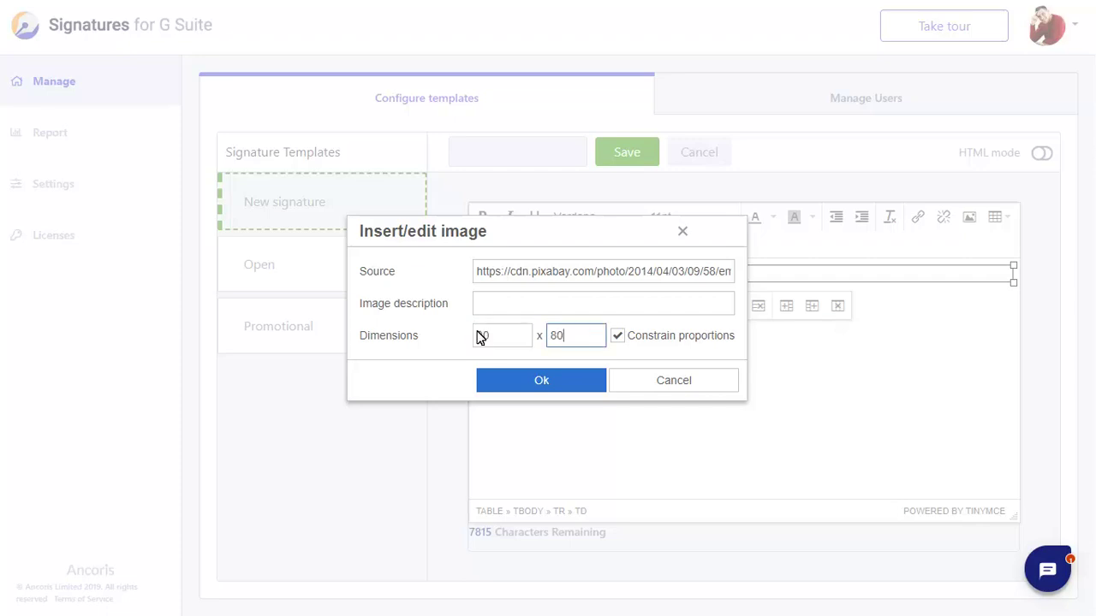
left_click(542, 380)
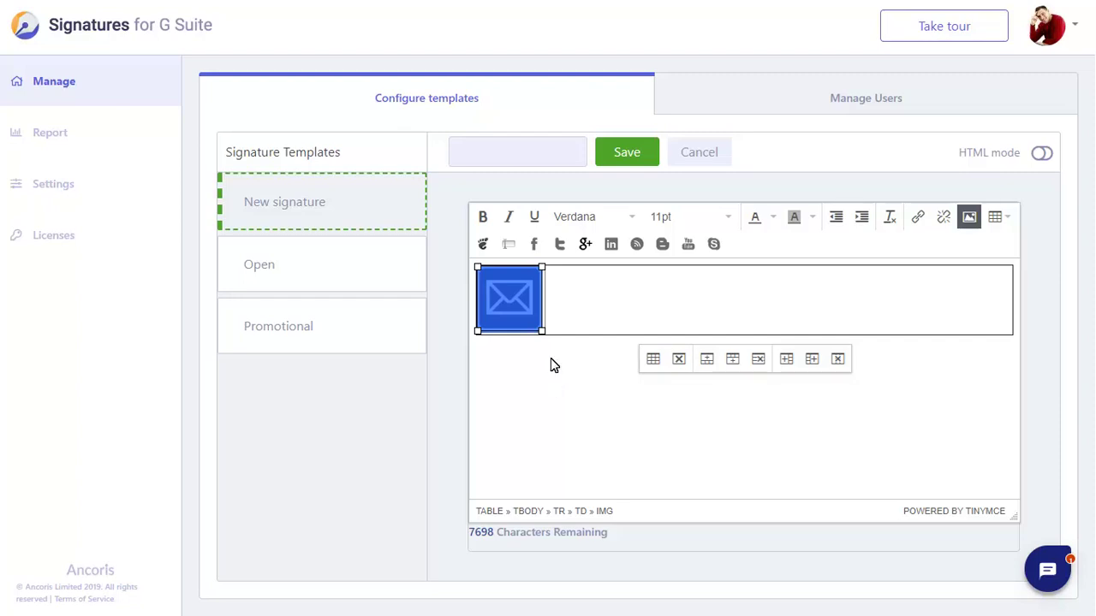
Step: Add non-conditional Full Name and Job Title fields on separate lines in the table's second cell
left_click(552, 275)
left_click(510, 245)
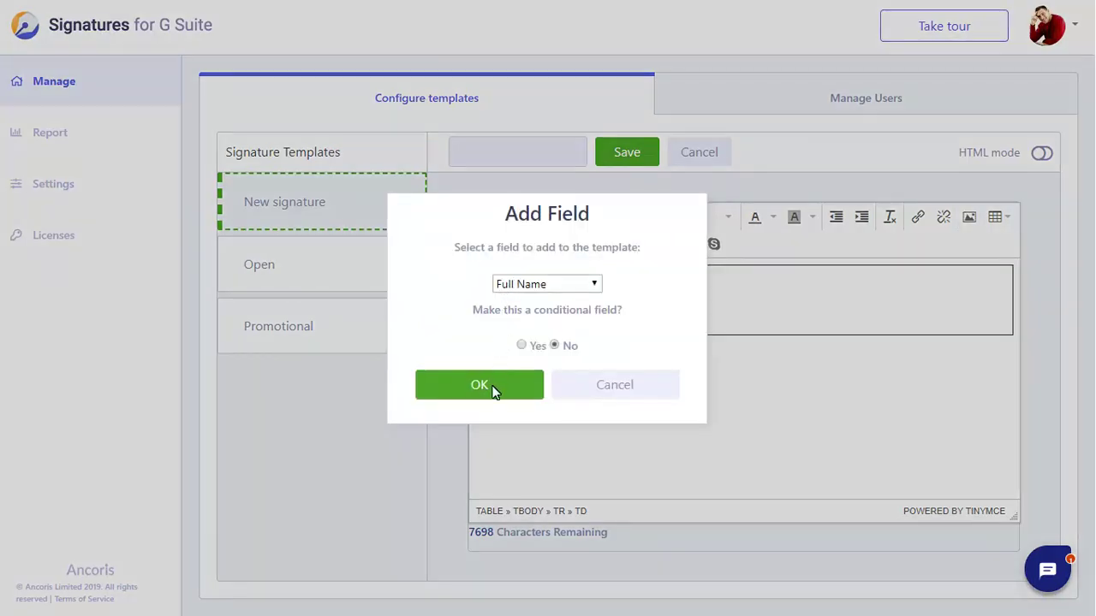
left_click(496, 387)
left_click(510, 246)
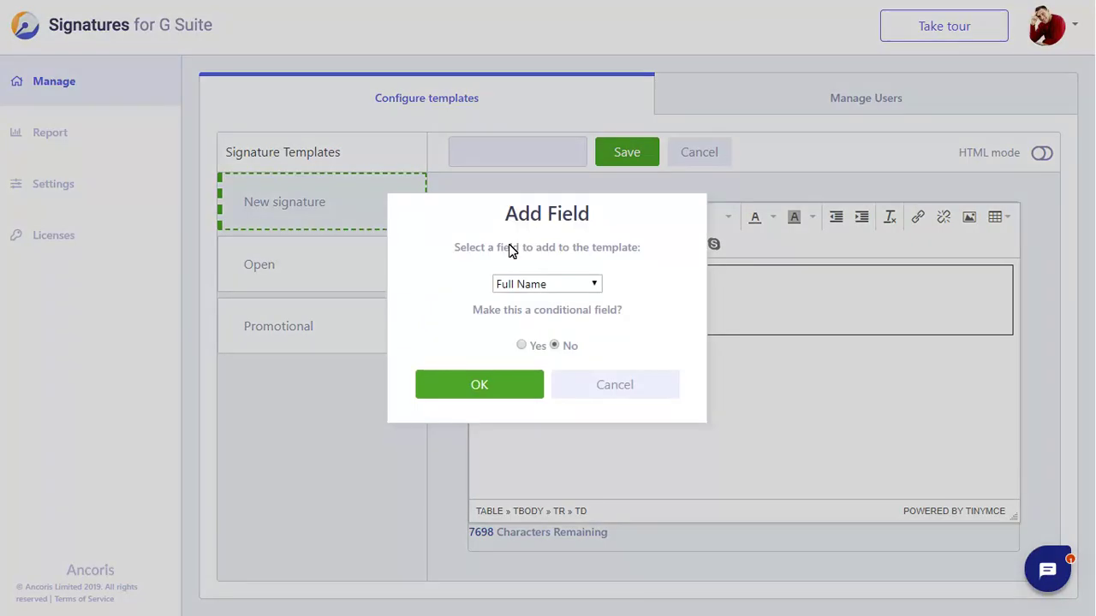
left_click(595, 285)
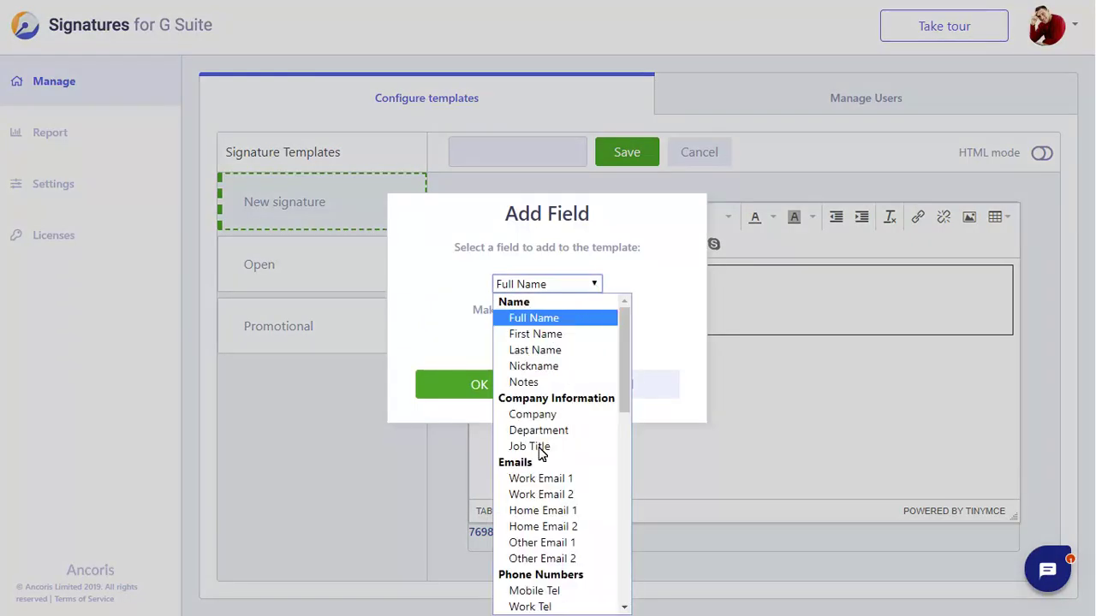
left_click(577, 443)
left_click(487, 385)
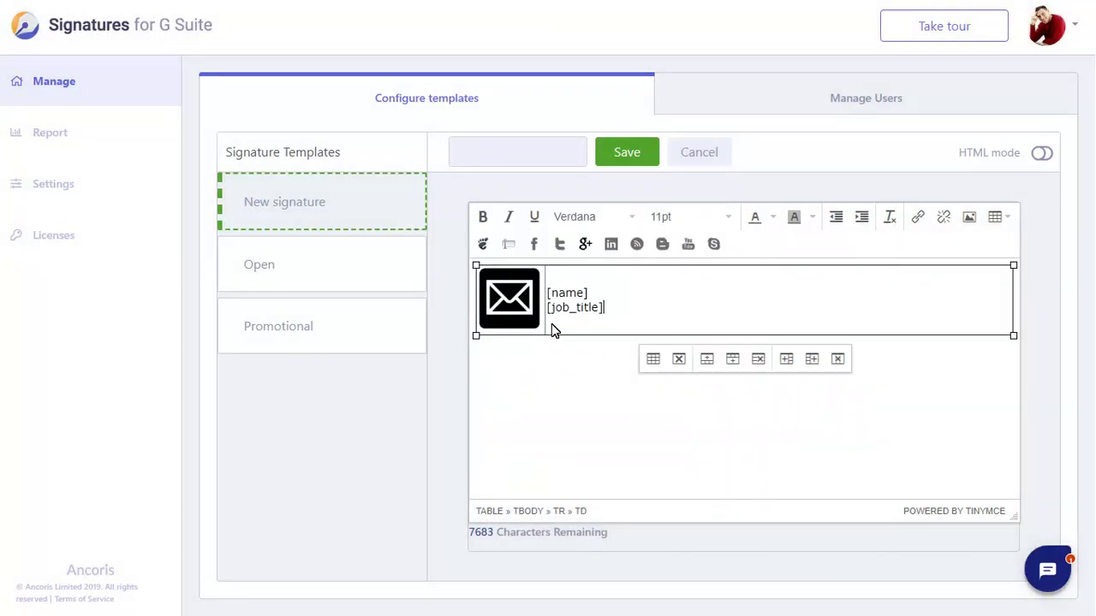
Step: Add a "Telephone:" line below the job title, followed by the Mobile Tel field
key("Return")
type("Telephone:")
left_click(508, 245)
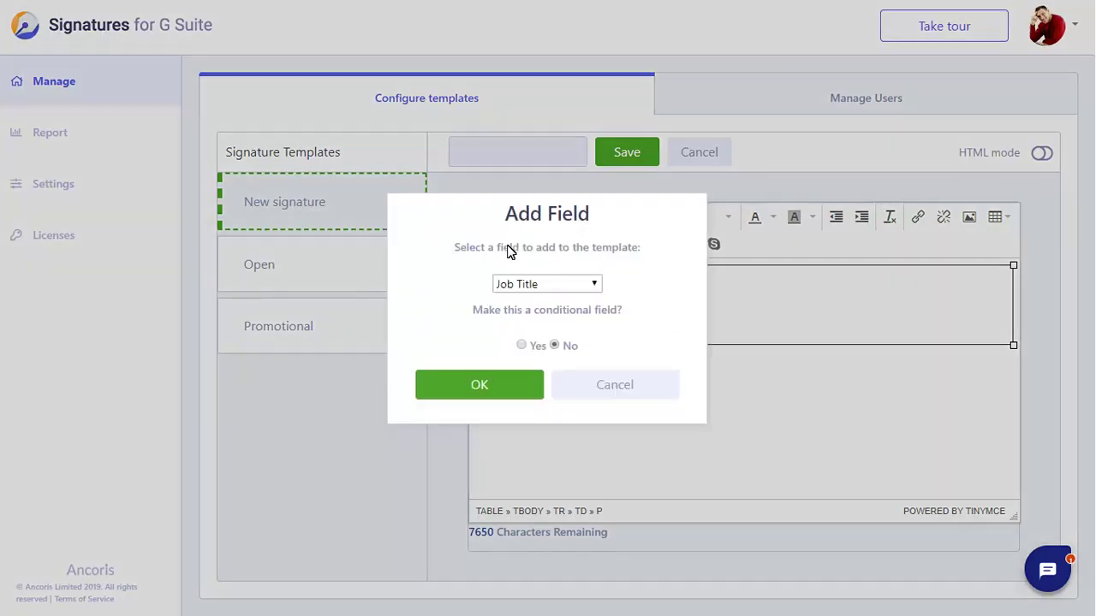
left_click(595, 285)
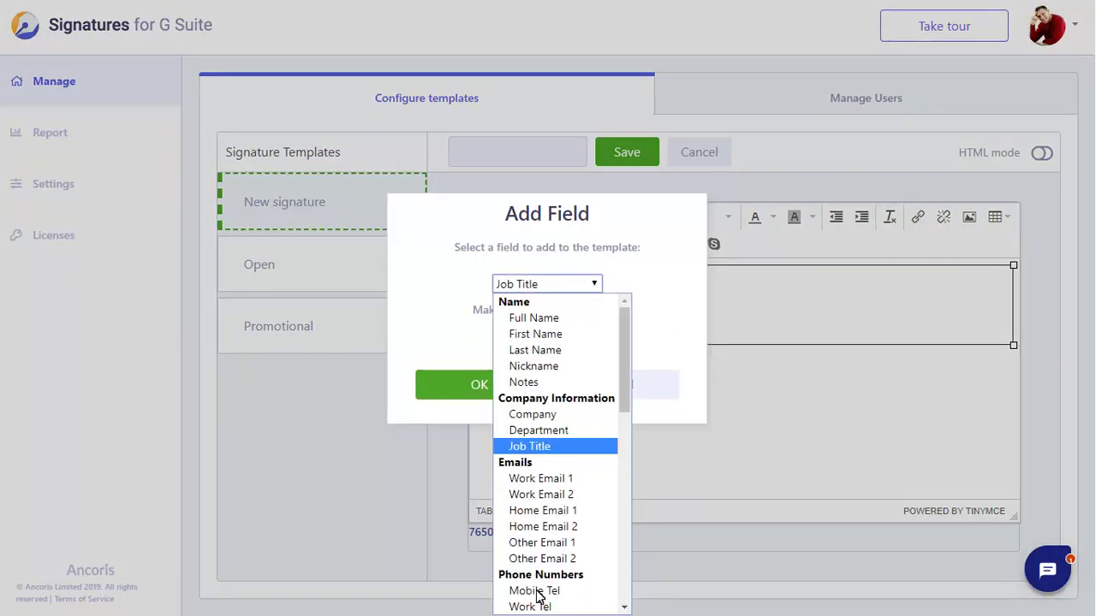
left_click(534, 591)
left_click(483, 390)
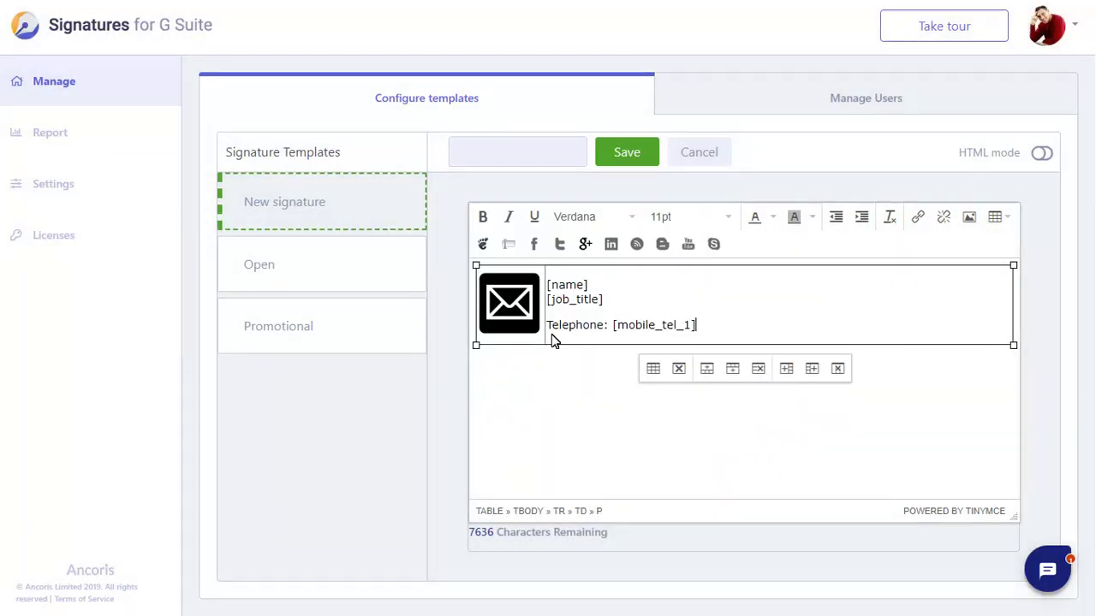
Step: Add an "Email:" line below the telephone line, followed by the Work Email 1 field
key("Return")
type("Email:")
left_click(508, 246)
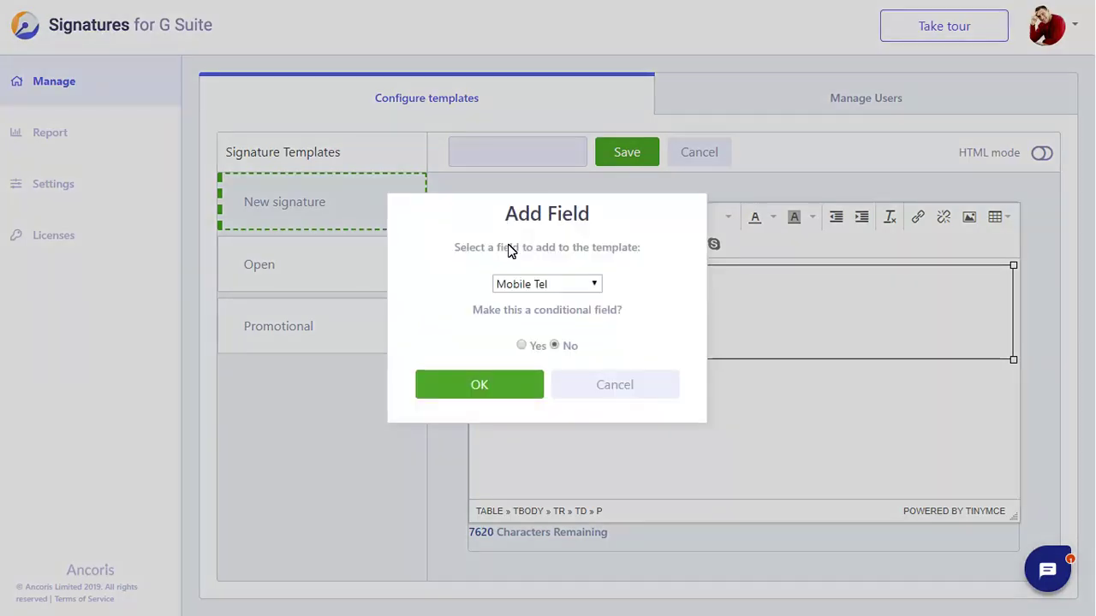
left_click(593, 286)
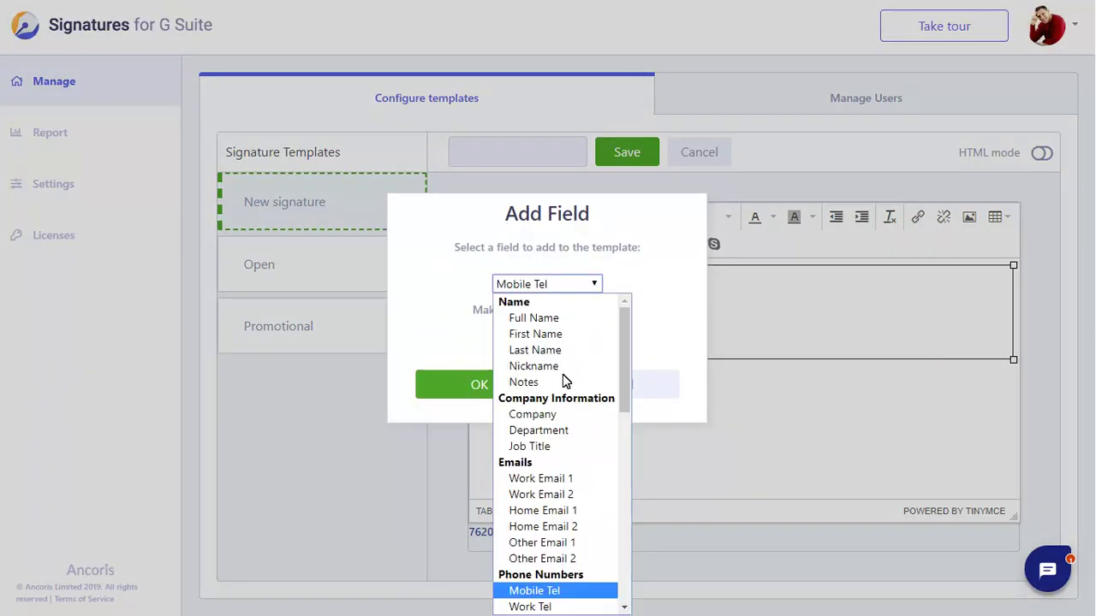
left_click(530, 479)
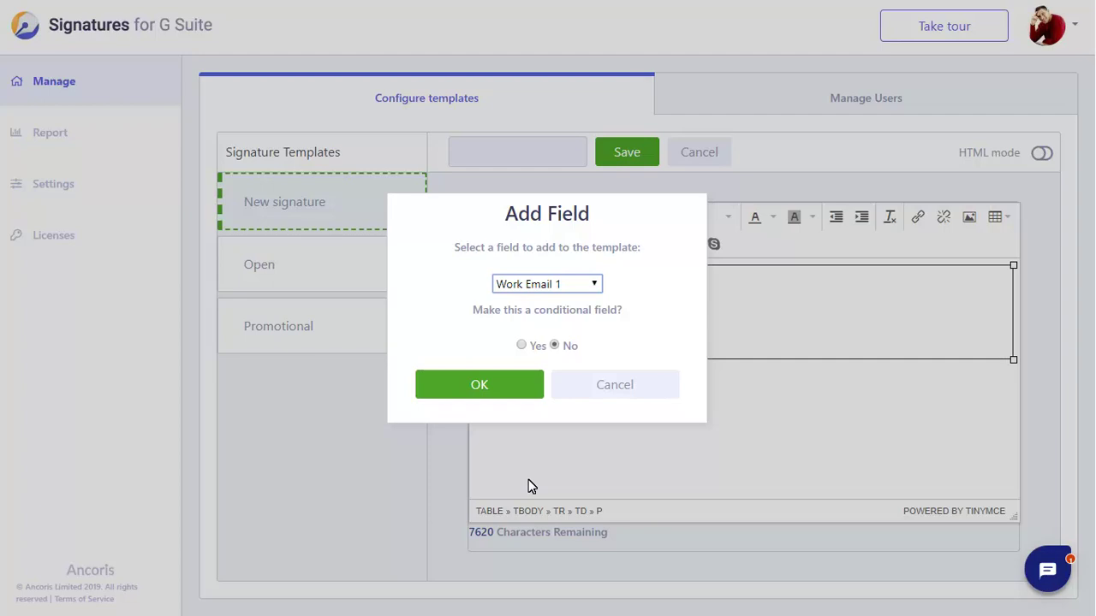
left_click(480, 390)
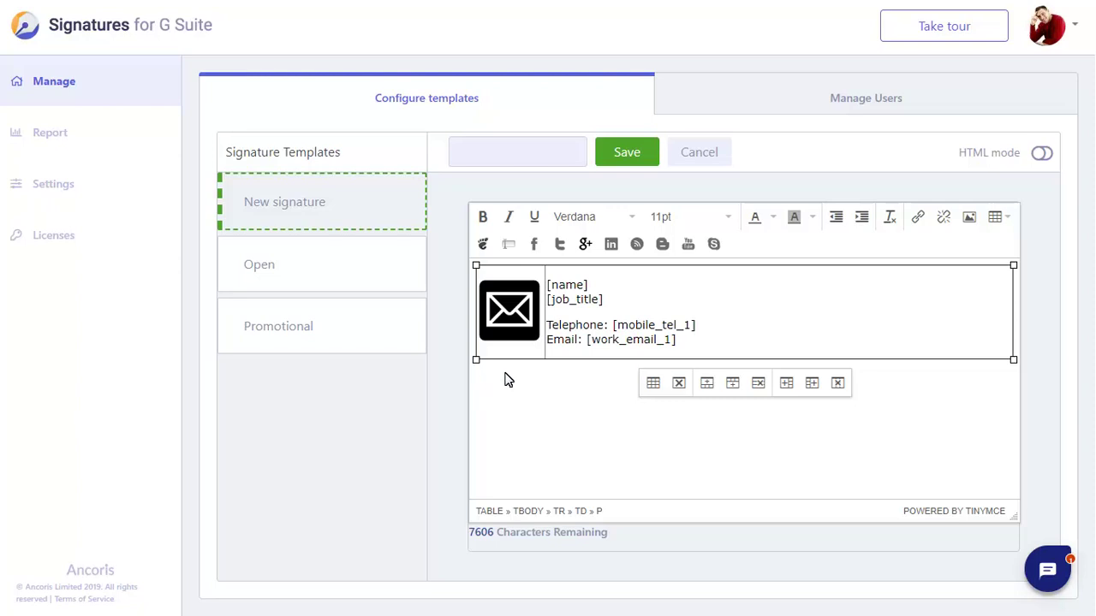
Step: Insert a medium-size, non-conditional Twitter icon in a new paragraph below the email line
left_click(548, 357)
key("Return")
left_click(560, 245)
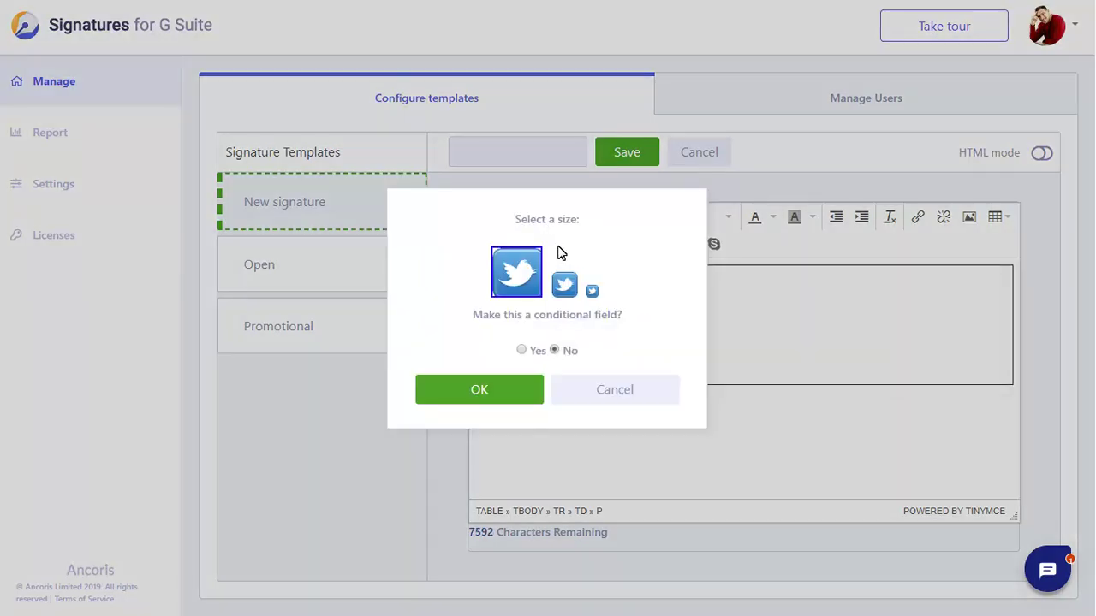
left_click(564, 287)
left_click(482, 392)
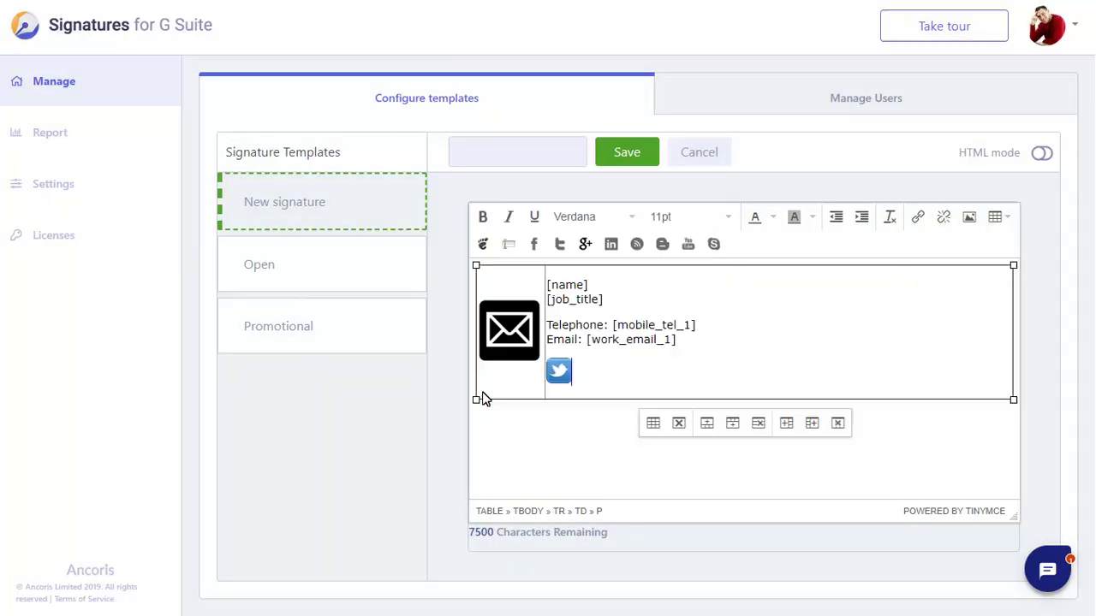
Step: Insert medium-size, non-conditional Google+ and LinkedIn icons beside the Twitter icon
left_click(585, 245)
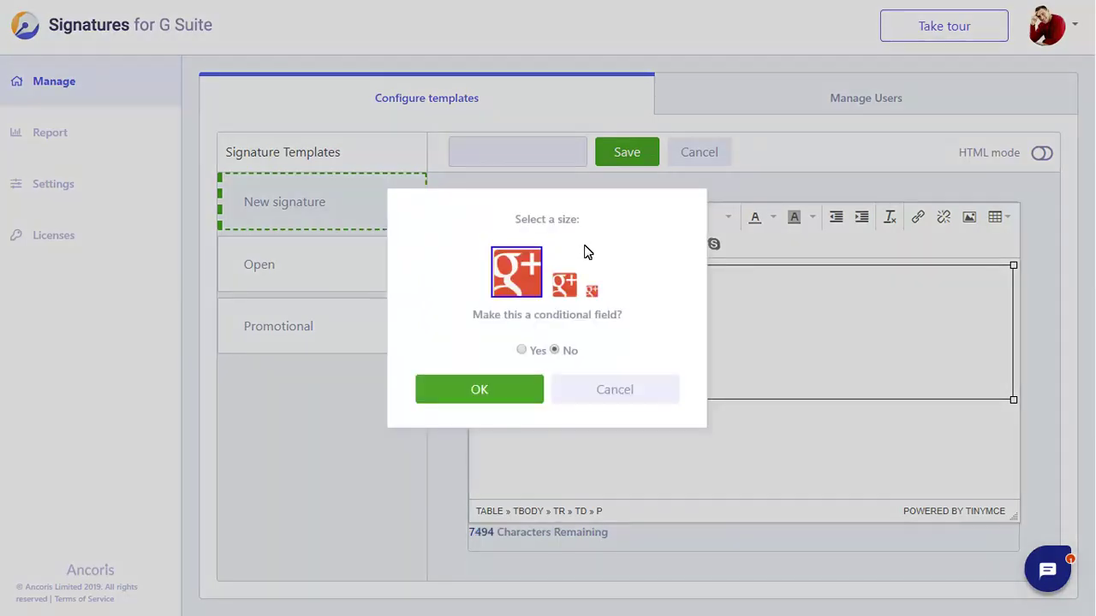
left_click(564, 284)
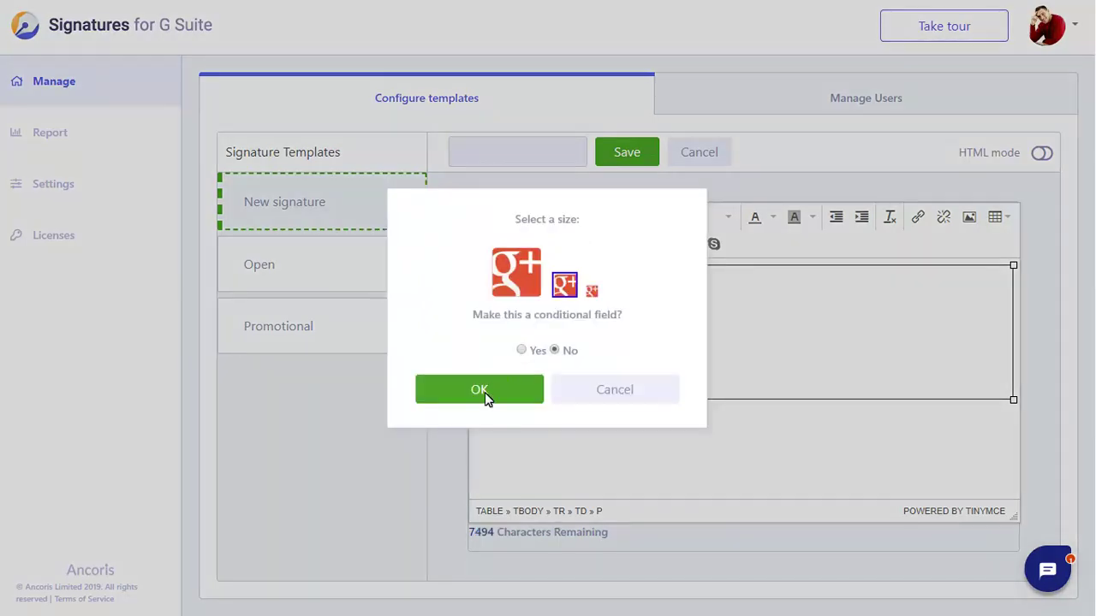
left_click(484, 392)
left_click(613, 244)
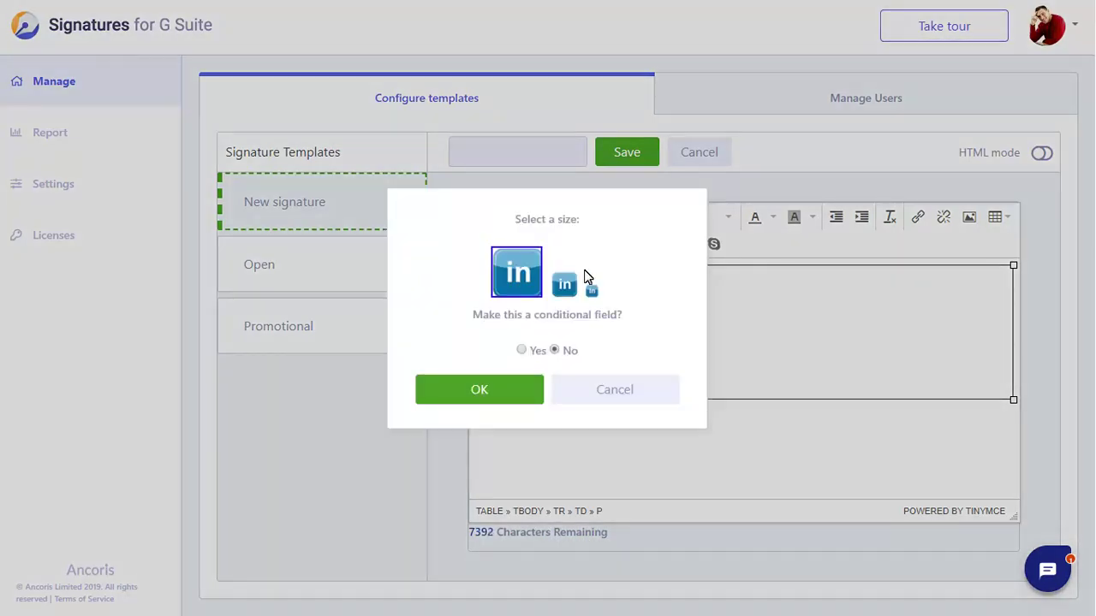
left_click(563, 287)
left_click(484, 394)
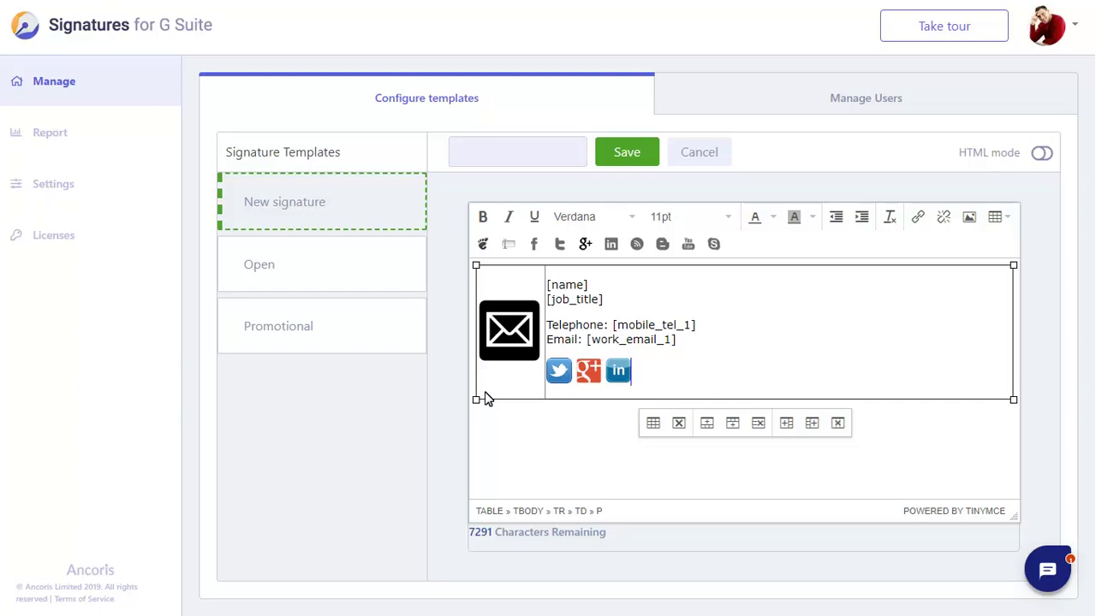
Step: Format the [name] field as bold with a 14pt font size
double_click(564, 289)
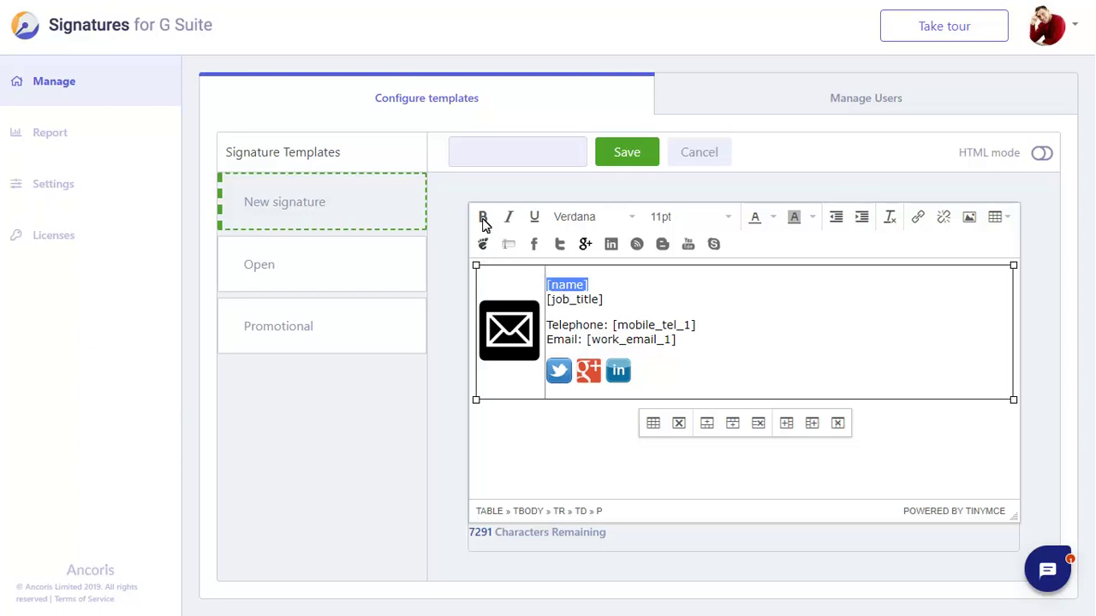
left_click(482, 219)
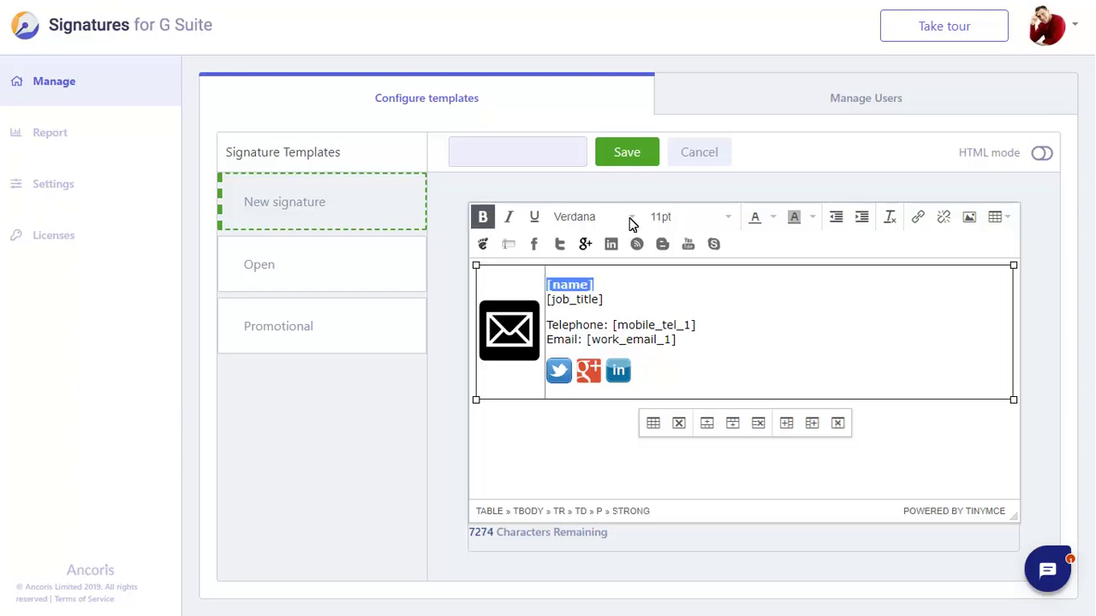
left_click(729, 220)
left_click(666, 314)
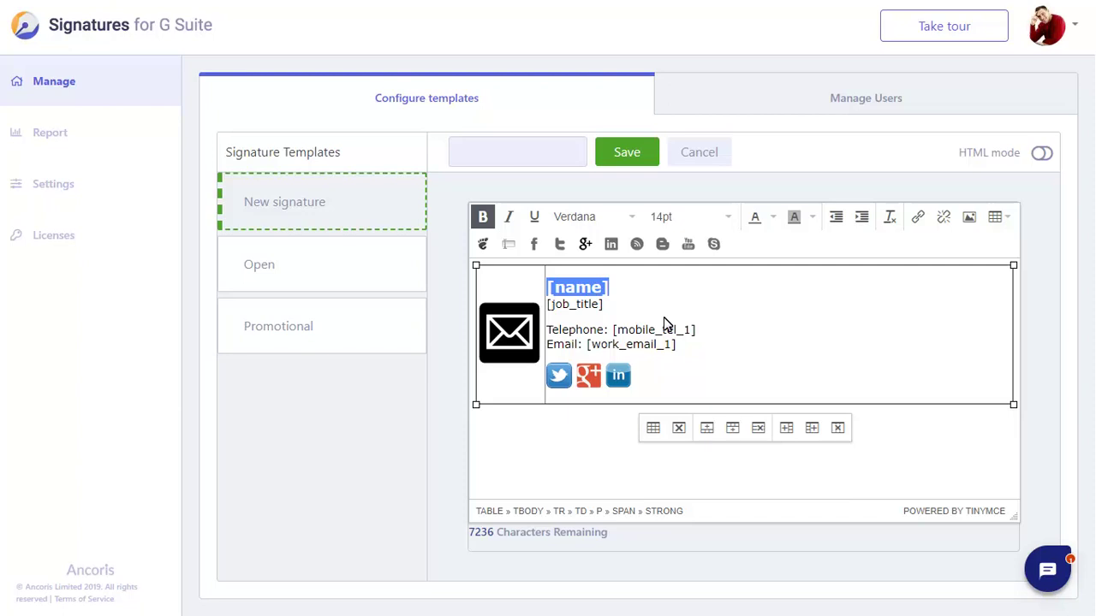
Step: Make the "Telephone" and "Email" labels bold
double_click(563, 336)
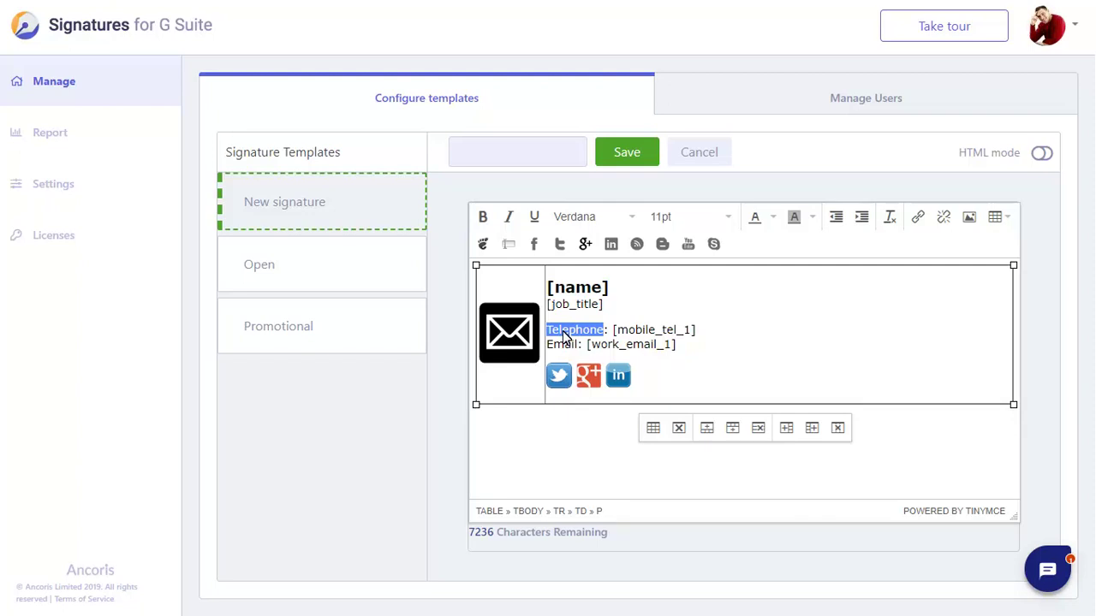
left_click(482, 219)
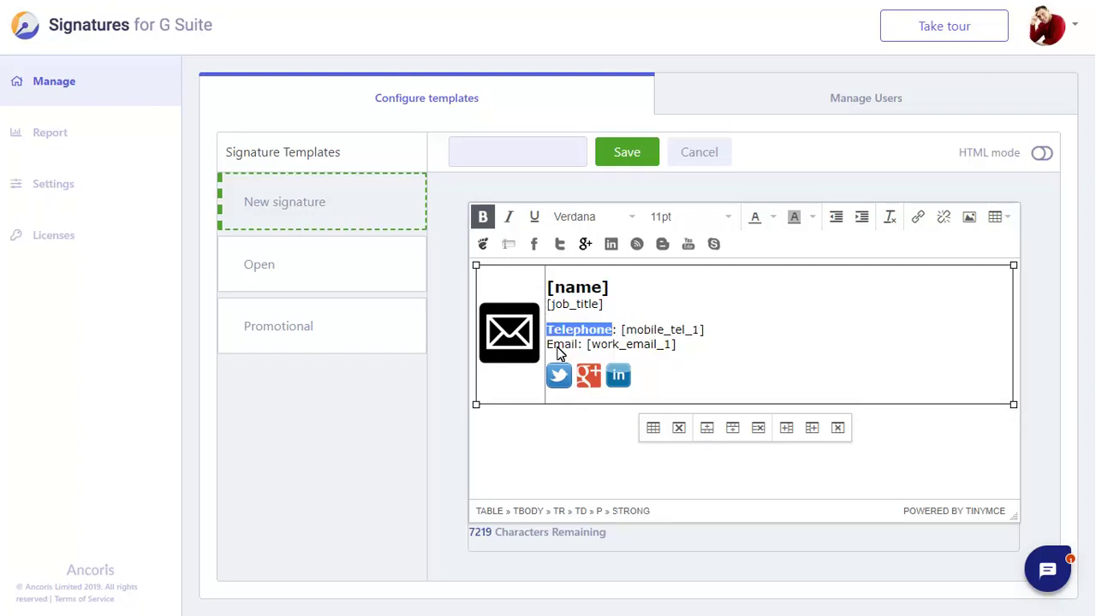
double_click(561, 345)
left_click(482, 219)
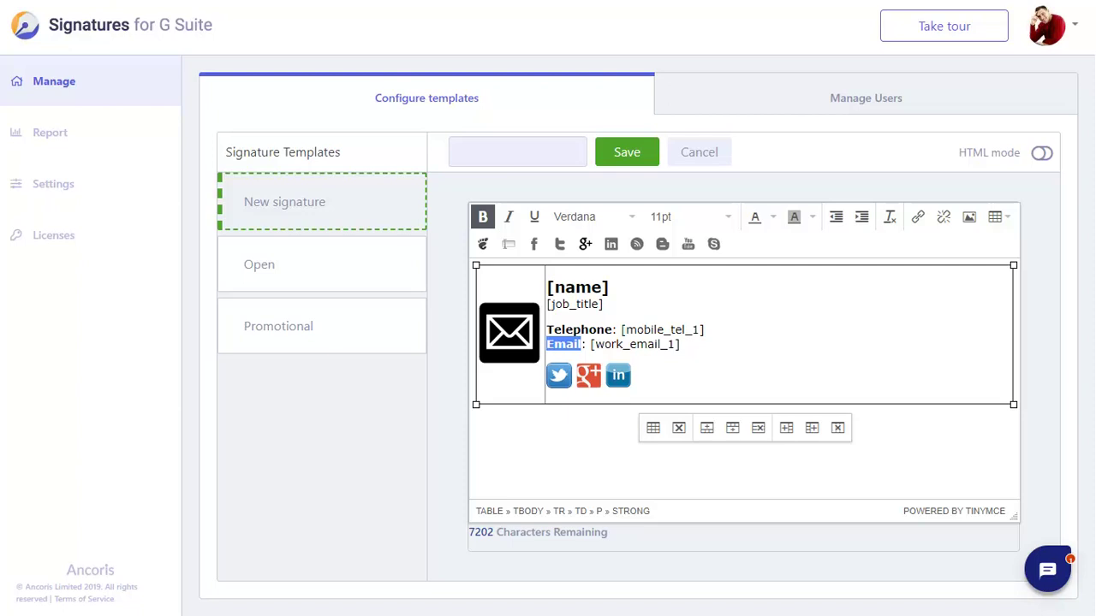
Step: Change the font of the entire signature content to Helvetica
key("ctrl+a")
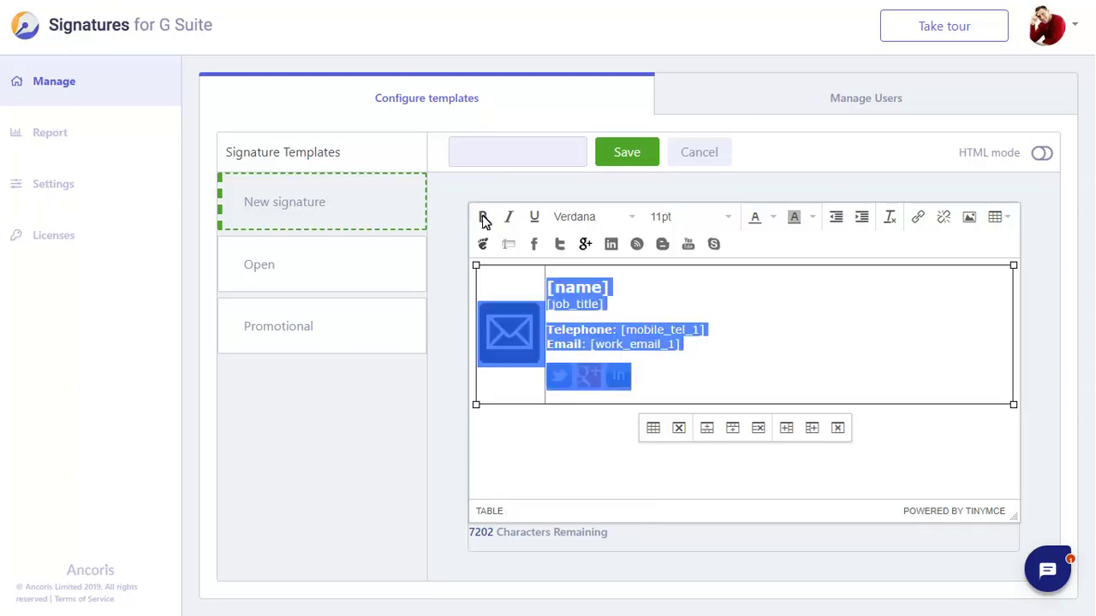
left_click(631, 221)
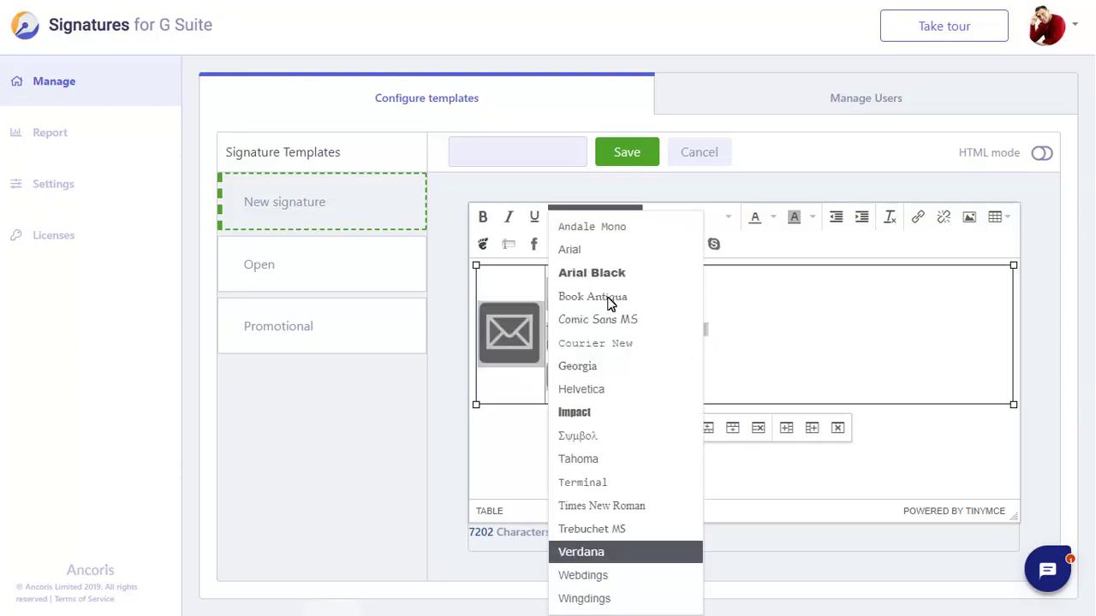
left_click(582, 390)
Step: Colour the Telephone and Email lines grey (#808080), including their labels and fields
left_click(667, 349)
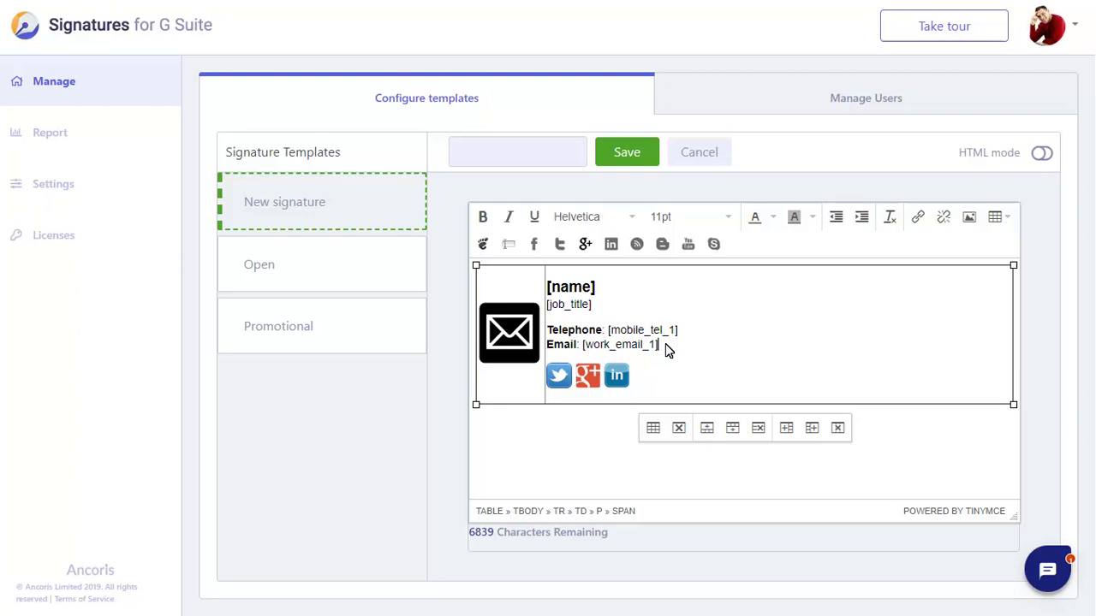
left_click(548, 330, "shift")
left_click(774, 224)
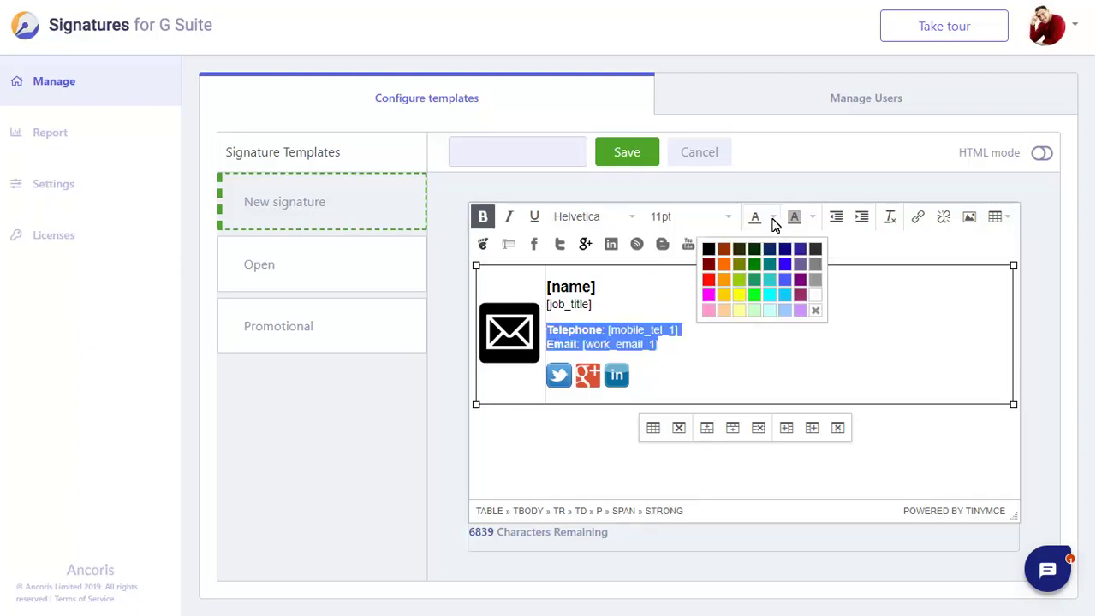
left_click(815, 267)
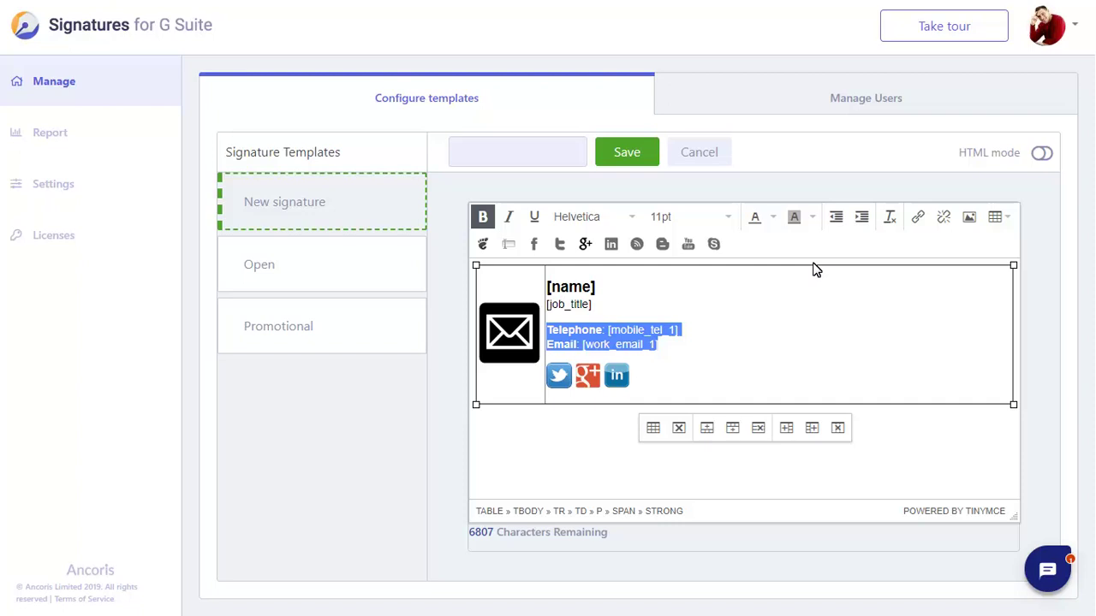
Step: In the signature's HTML source, set the table border to 0 and add cellpadding="5" to the table tag
left_click(1040, 155)
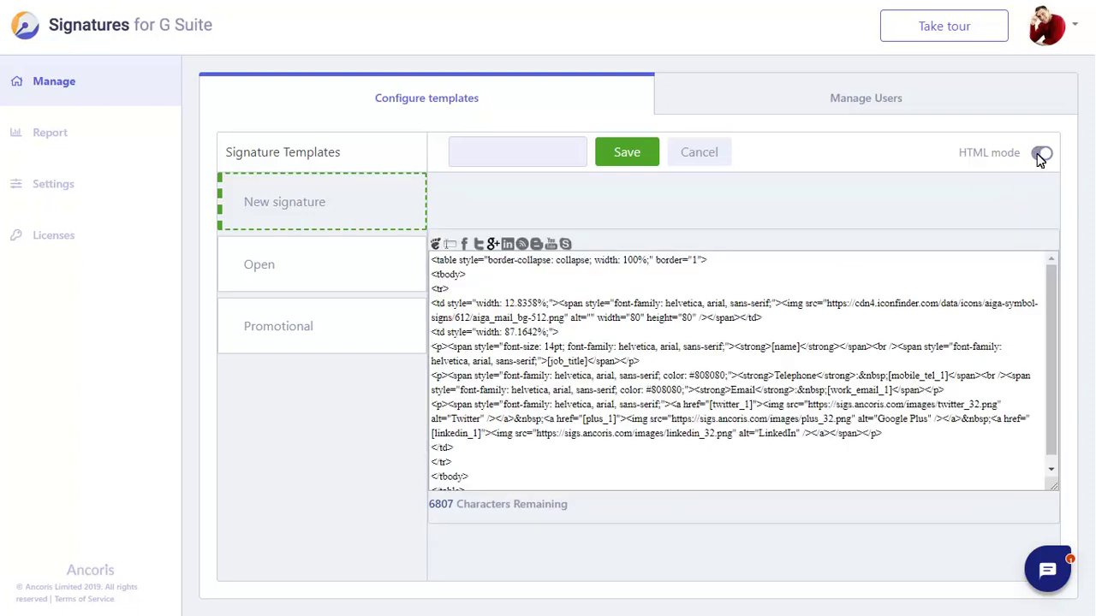
double_click(695, 260)
type("0")
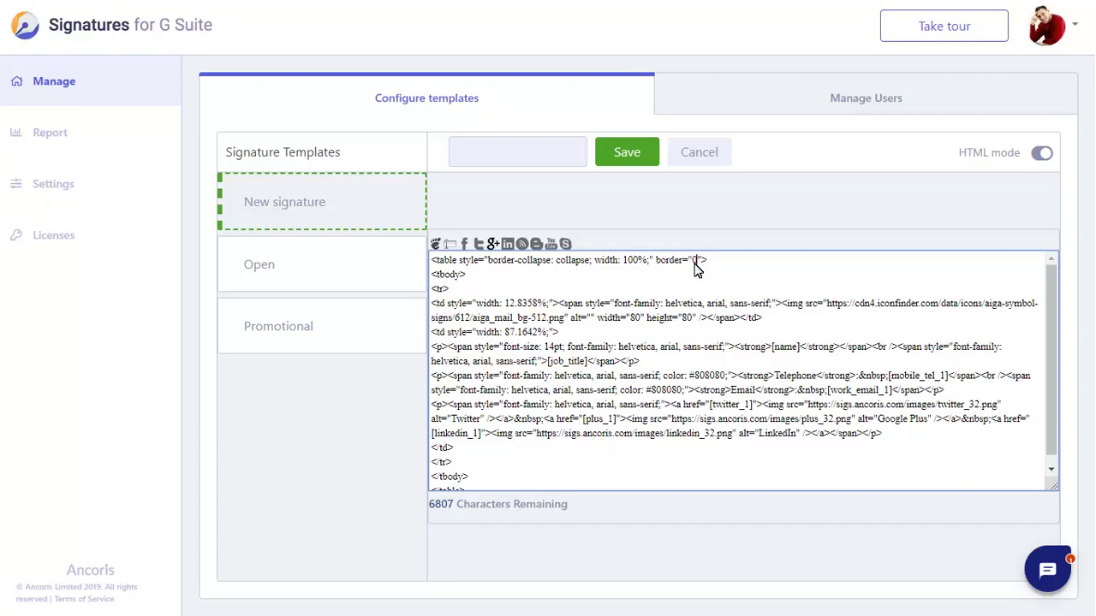
type("cellpadding=\"5\"")
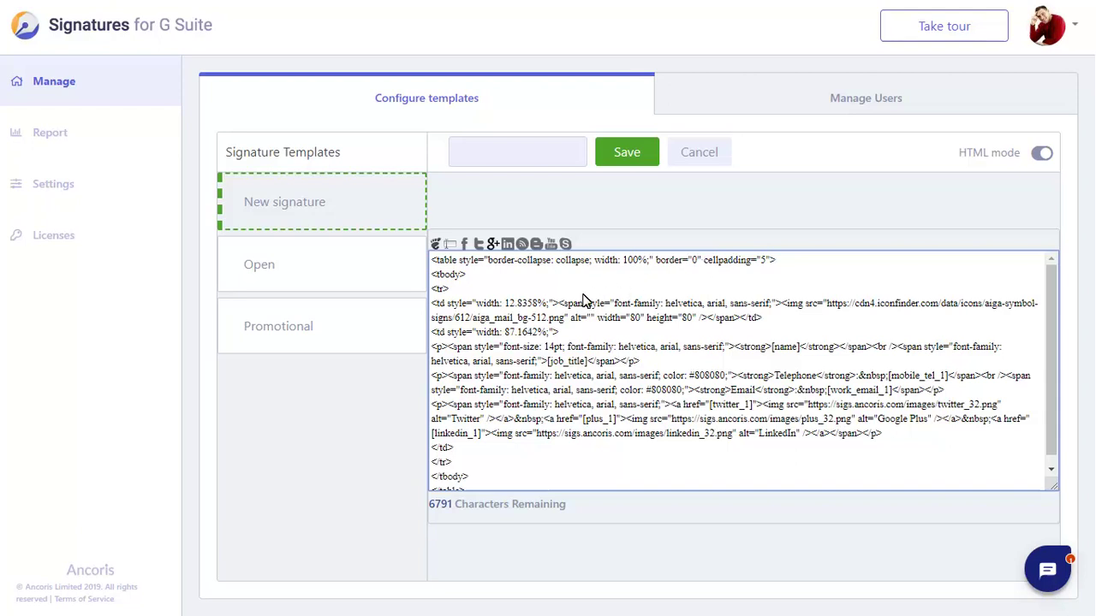
Step: Add valign="top" to the logo's table cell in the HTML and return to the visual editor
left_click(553, 305)
type("valign=\"top\"")
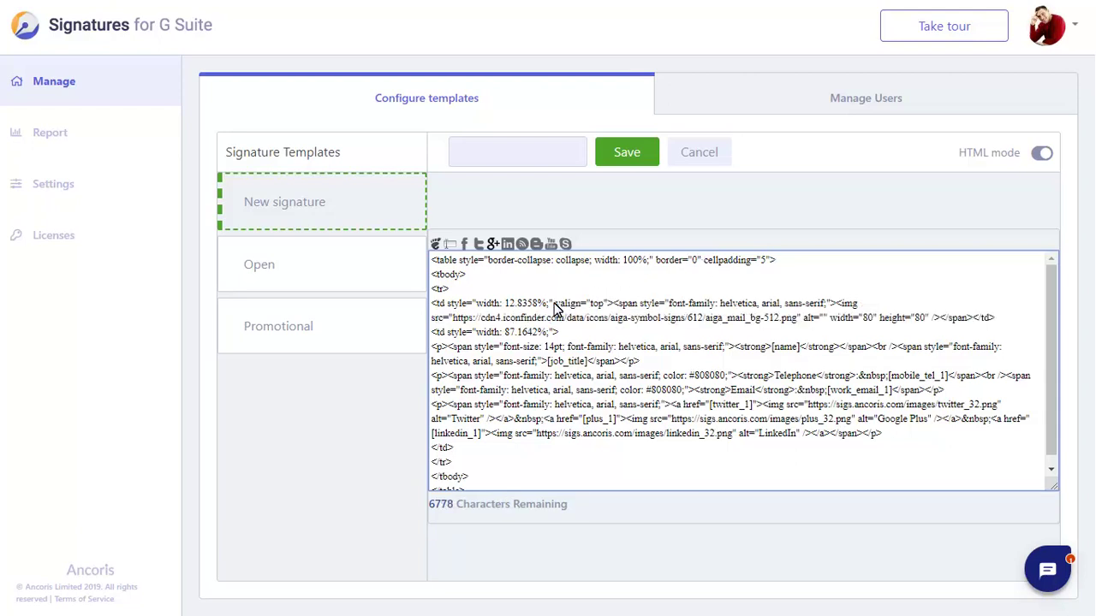
left_click(1042, 153)
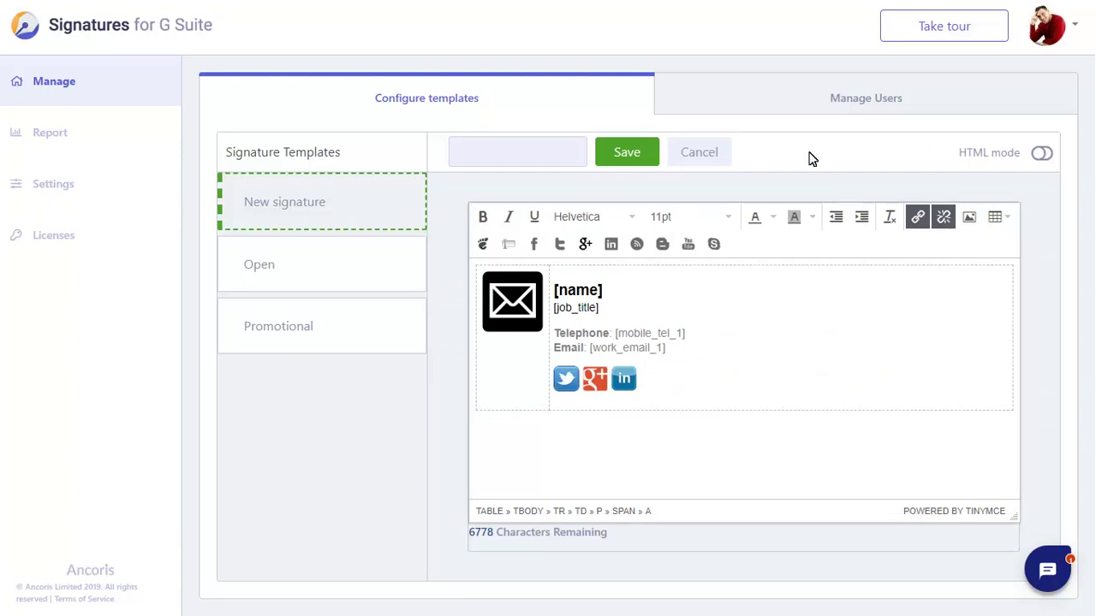
Step: Name the new signature template "Standard" and save it
left_click(456, 157)
type("Standard")
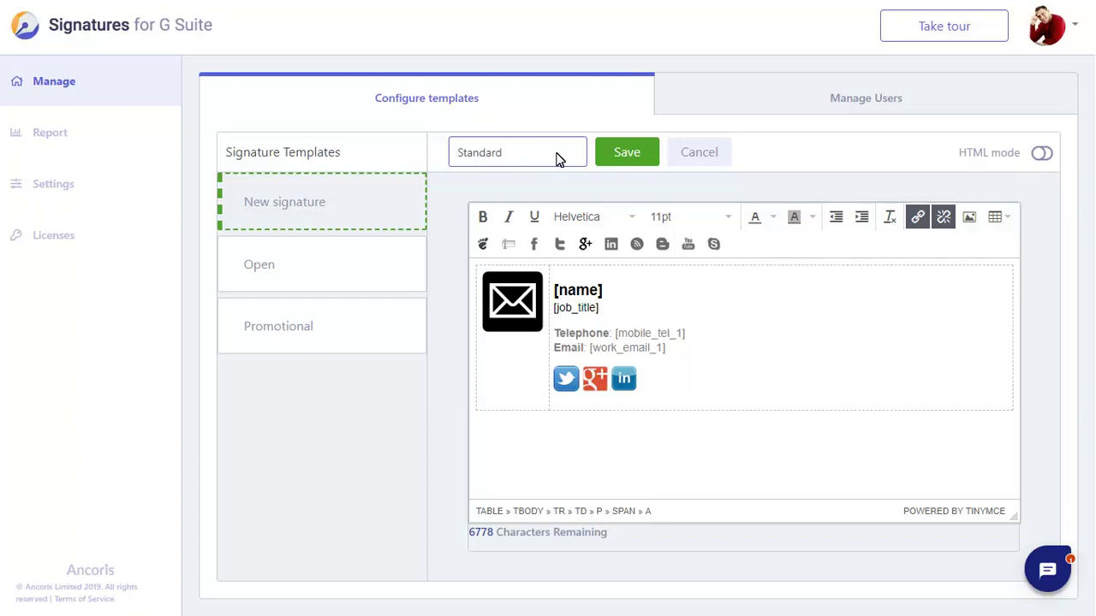
left_click(625, 154)
left_click(549, 396)
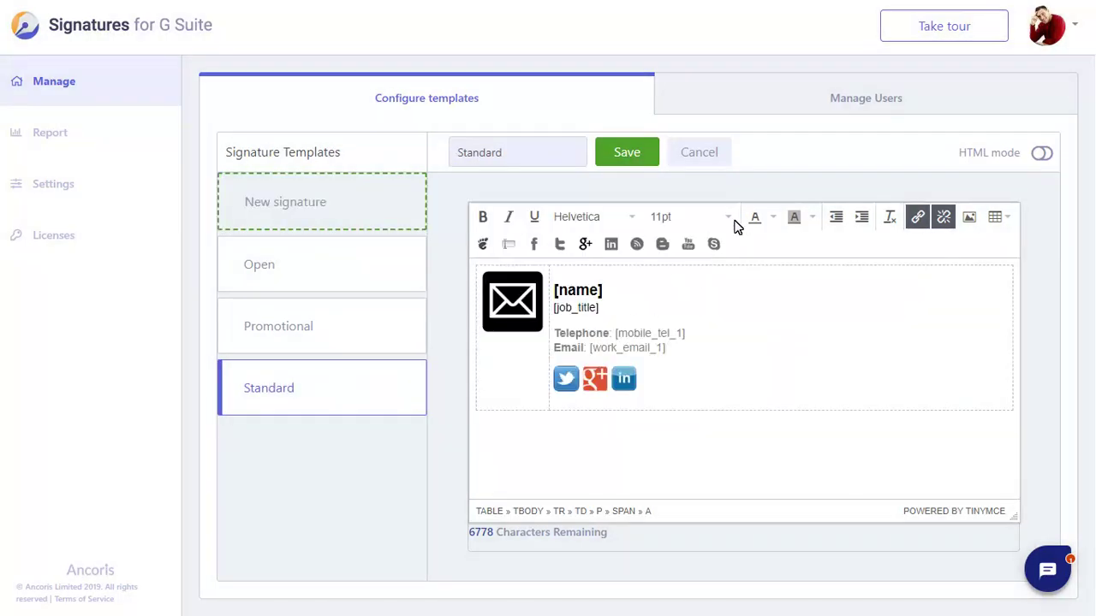
Step: Assign the Standard template to all users in user management
left_click(861, 105)
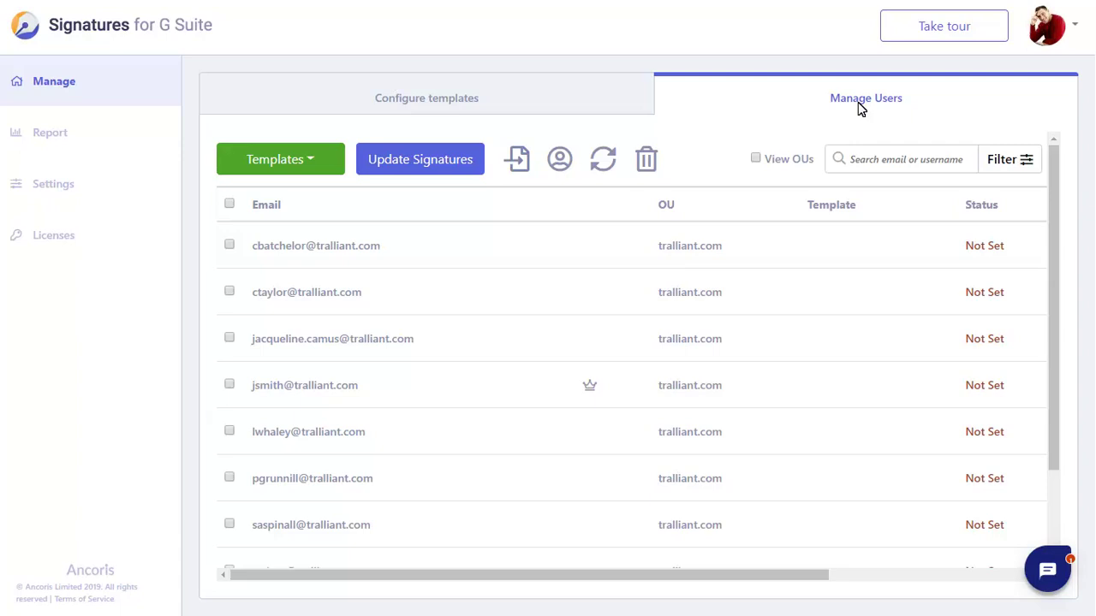
left_click(230, 206)
left_click(310, 166)
left_click(254, 199)
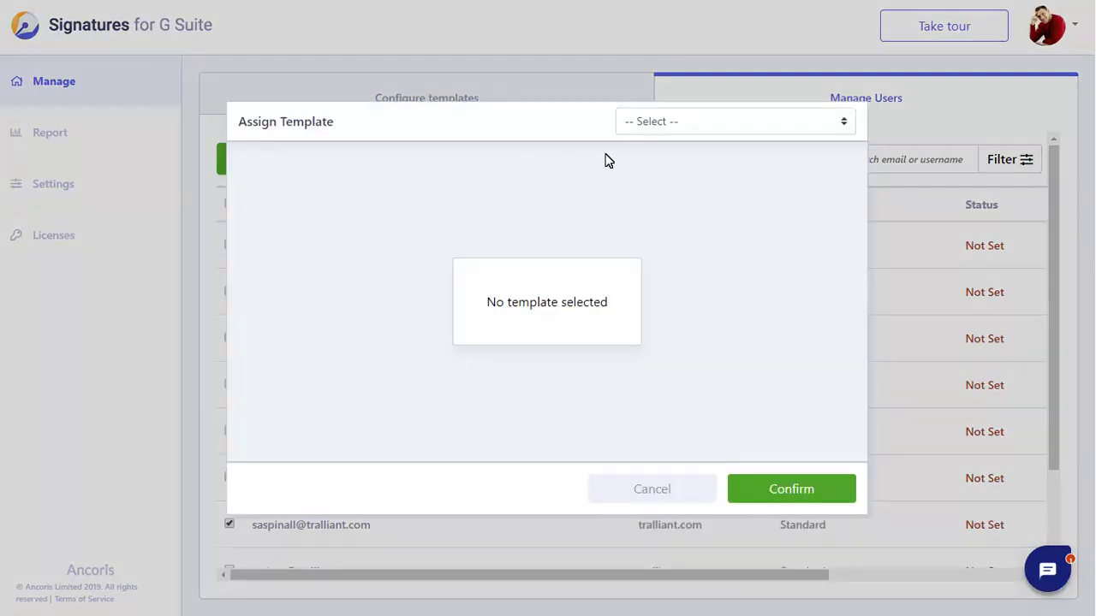
left_click(844, 125)
left_click(641, 193)
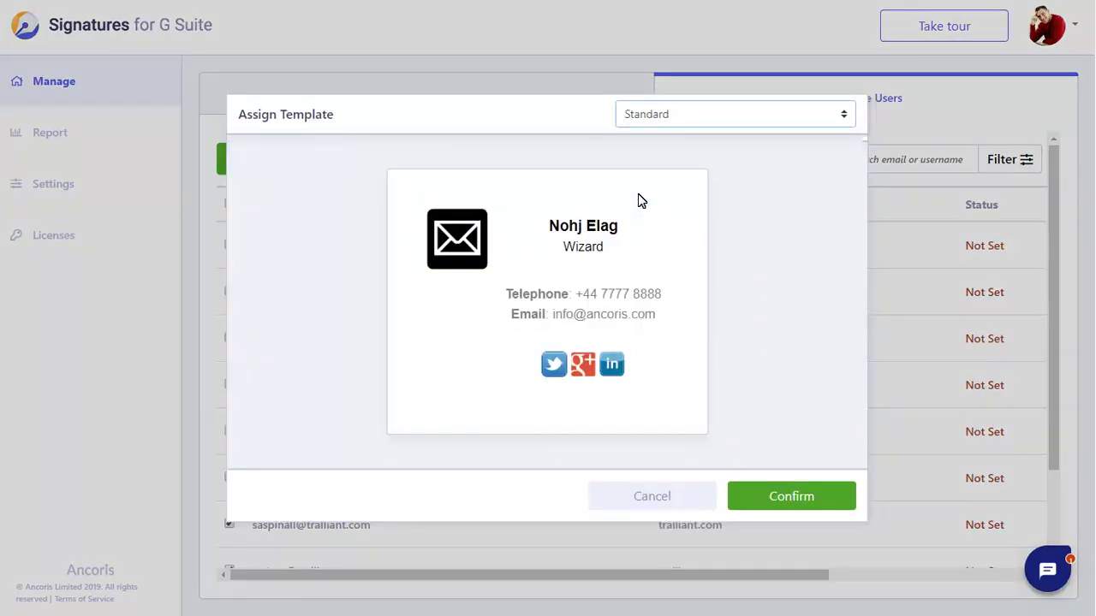
left_click(803, 500)
left_click(548, 456)
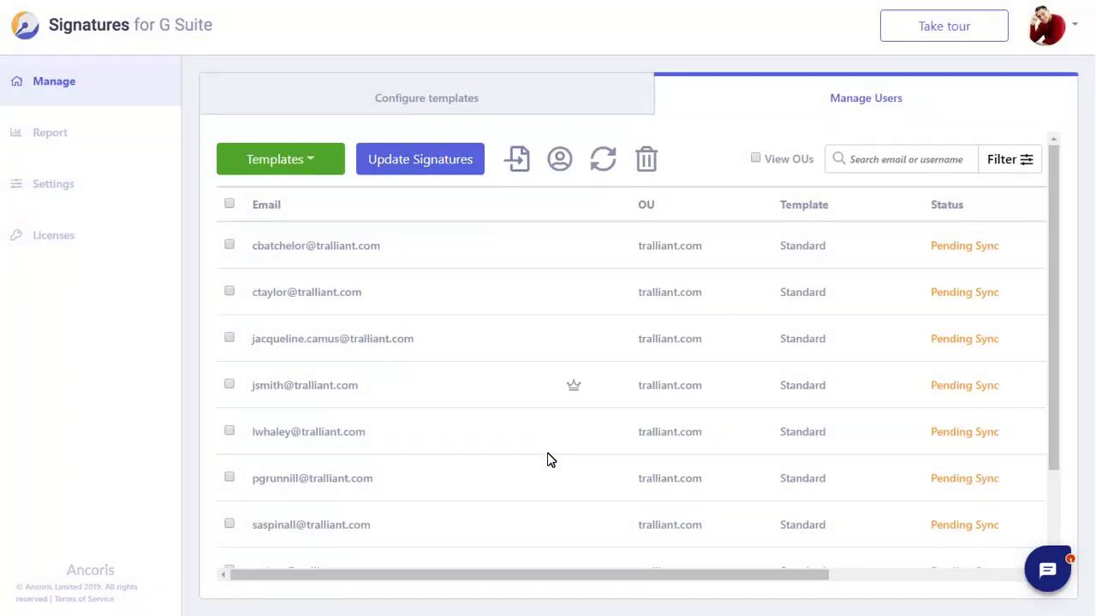
Step: Update the signatures of all users, and switch to Gmail to view the signature in a new message
left_click(229, 204)
left_click(429, 170)
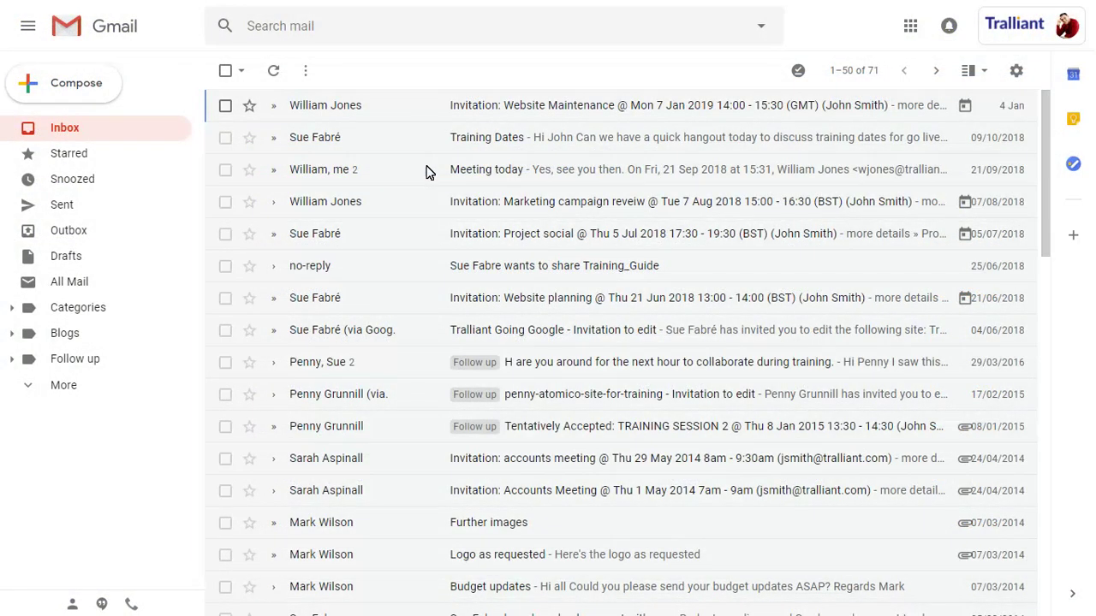
left_click(80, 88)
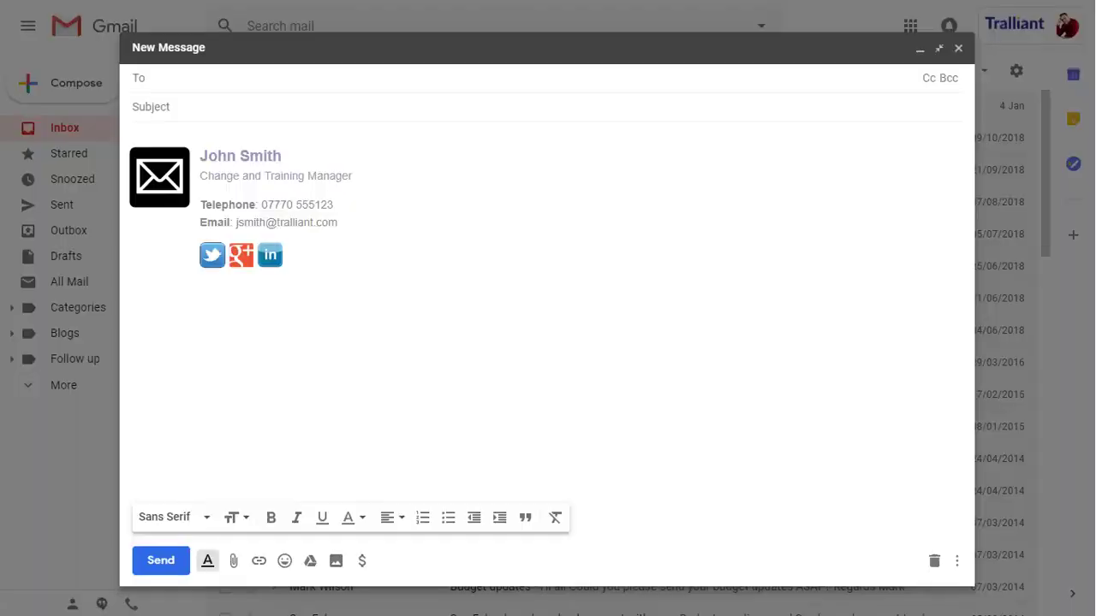